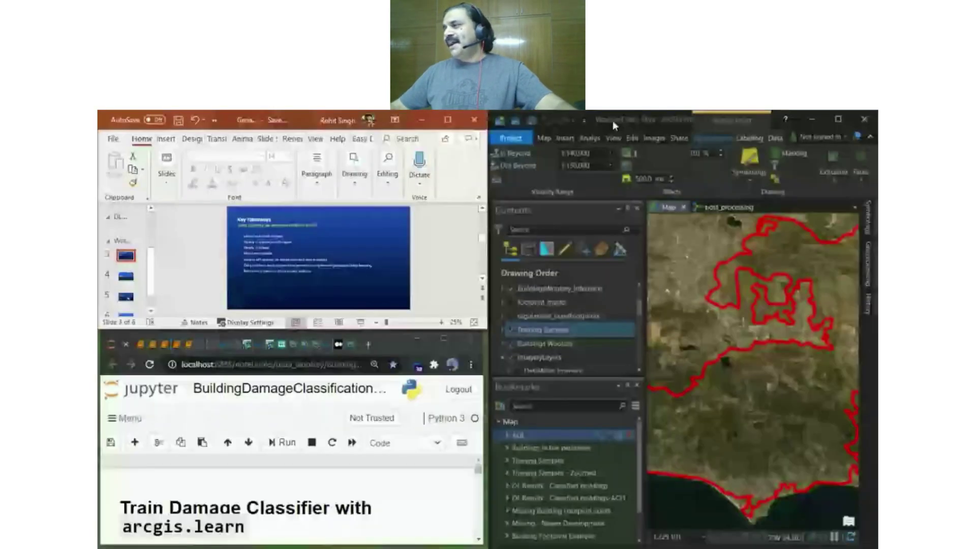
Maximize ArcGIS Pro and go to the 'Buildings in fire perimeter' and 'Training Samples' bookmarks.
drag(612, 121, 651, 136)
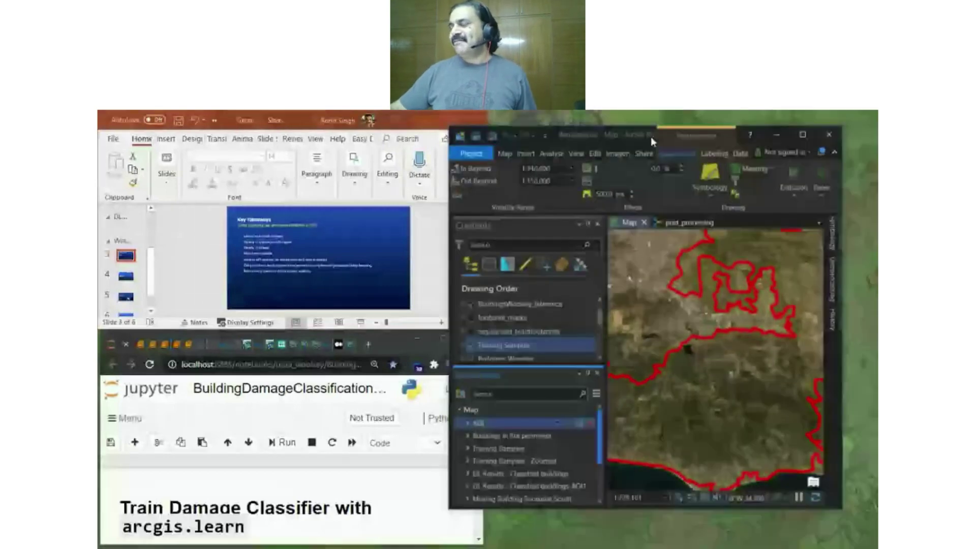
click(804, 136)
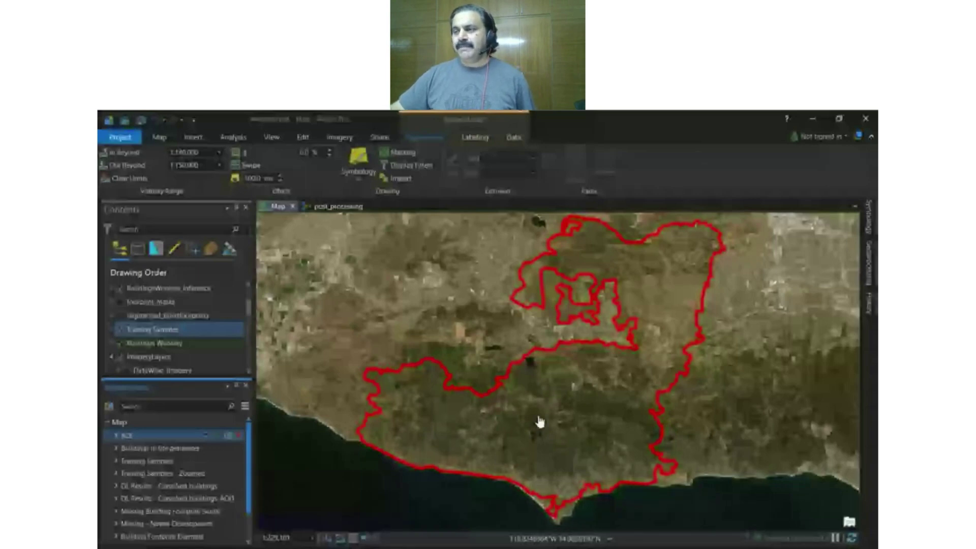
click(160, 452)
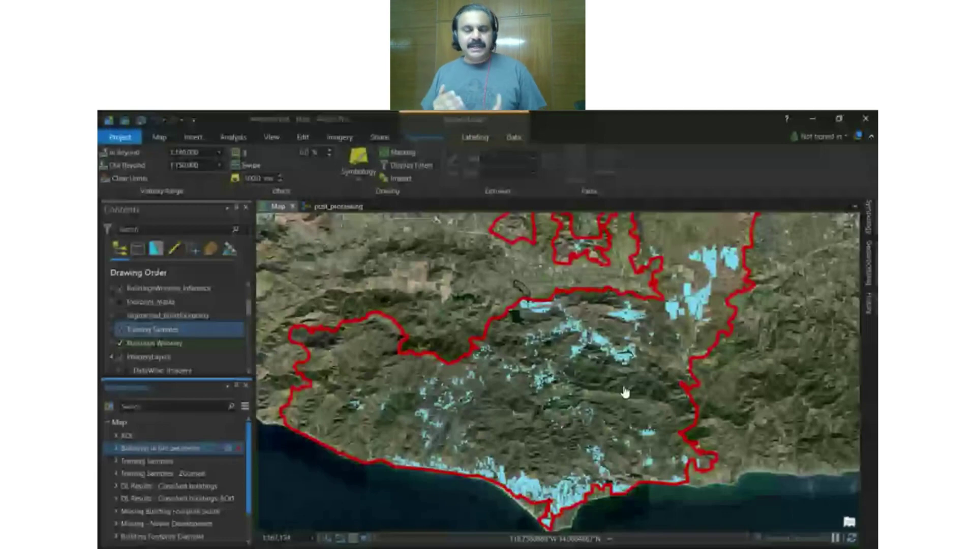
click(141, 462)
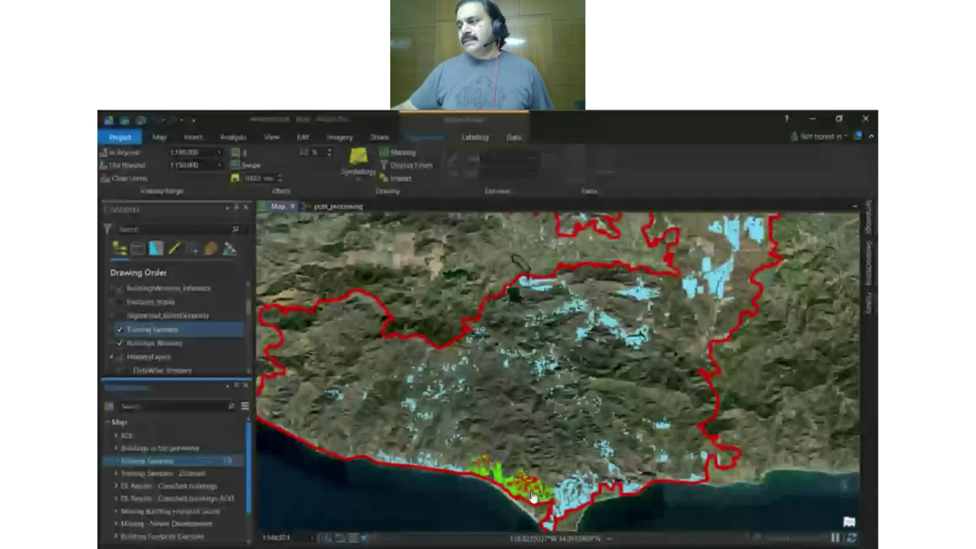
Zoom to the 'Training Samples - Zoomed' bookmark, pan over the footprints, then switch to the image tiles folder.
click(172, 476)
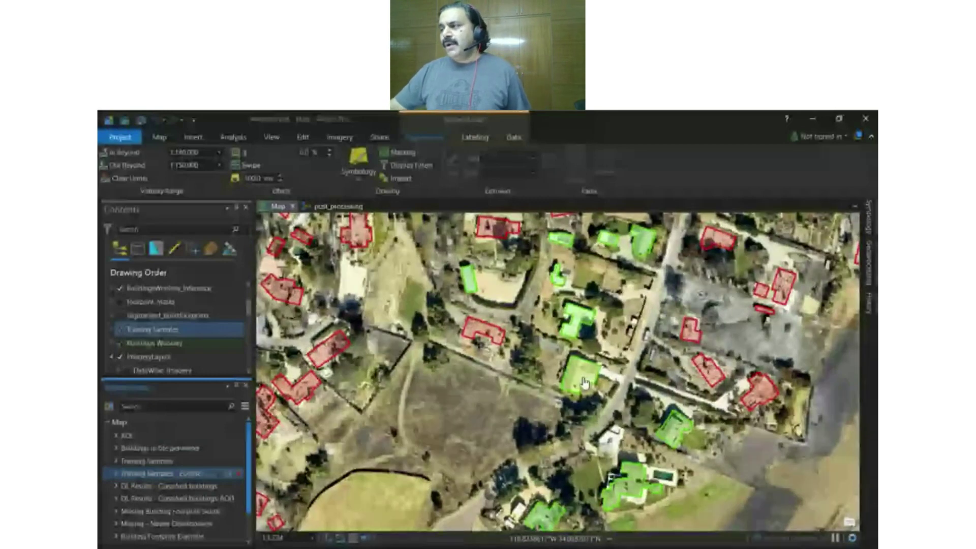
drag(617, 414, 617, 374)
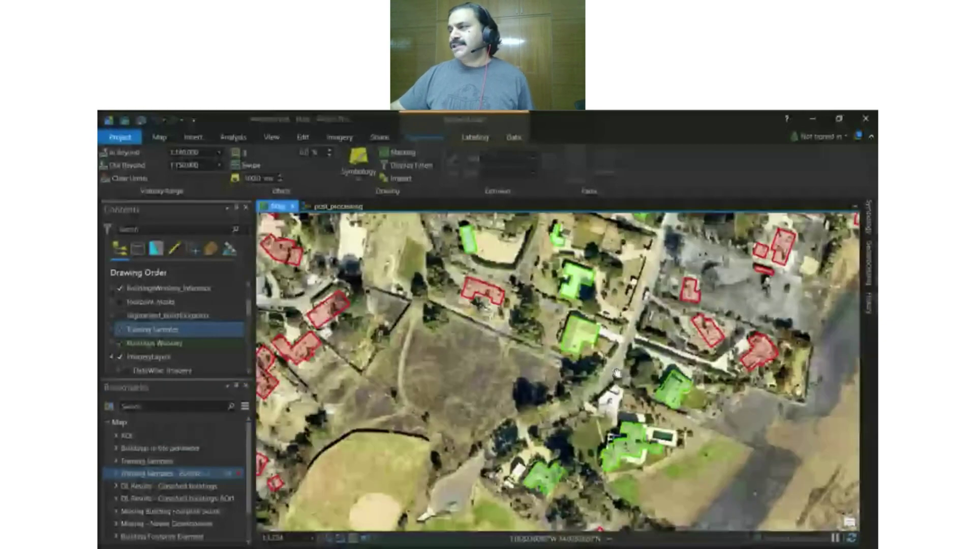
drag(617, 373, 648, 354)
drag(304, 492, 314, 493)
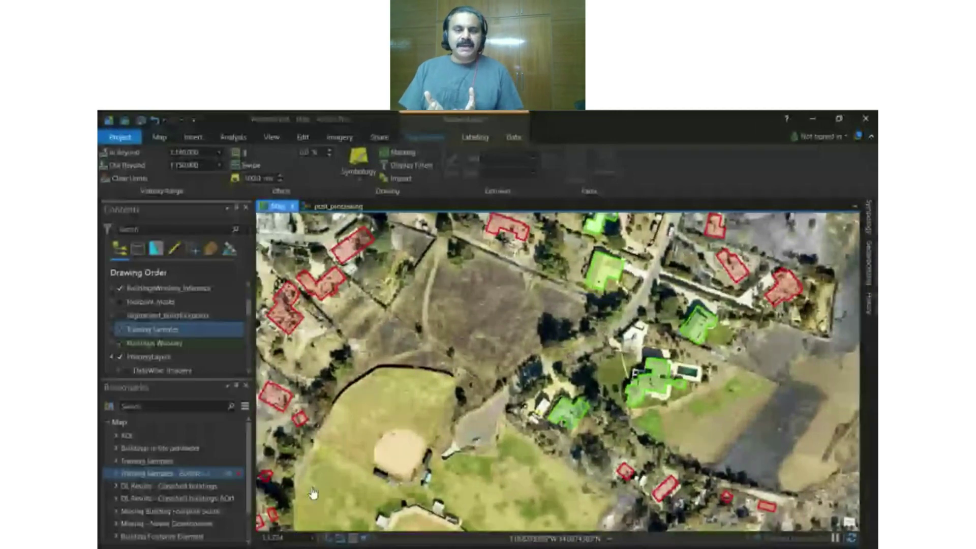
click(866, 277)
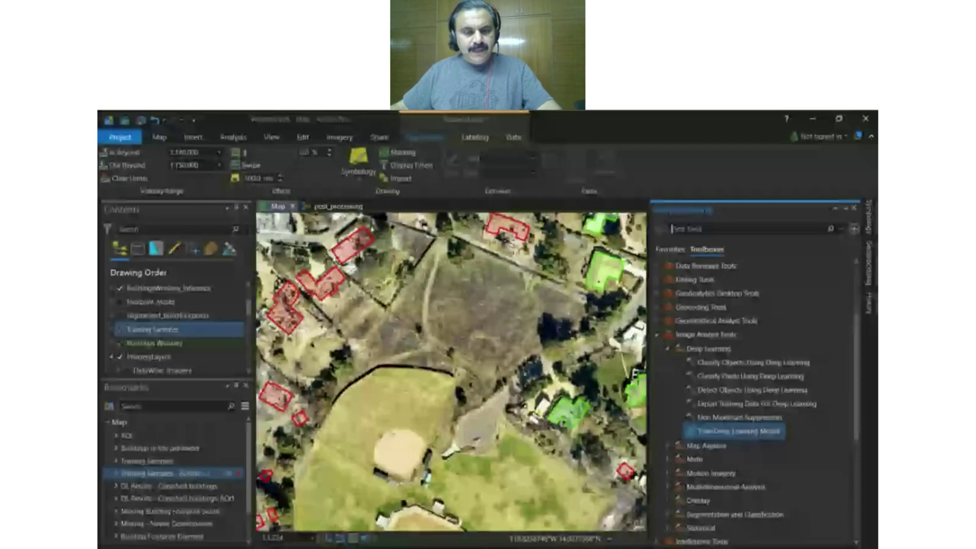
key(alt+Tab)
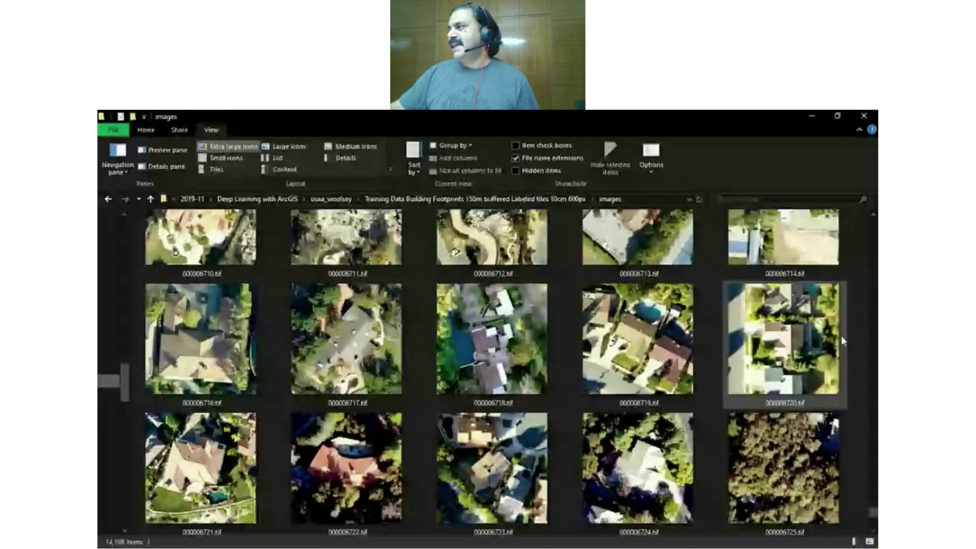
Browse the 600 x 600 tile thumbnails, selecting 000006733.tif and 000006737.tif, then minimize Explorer.
scroll(841, 336, down, 2)
scroll(480, 304, down, 1)
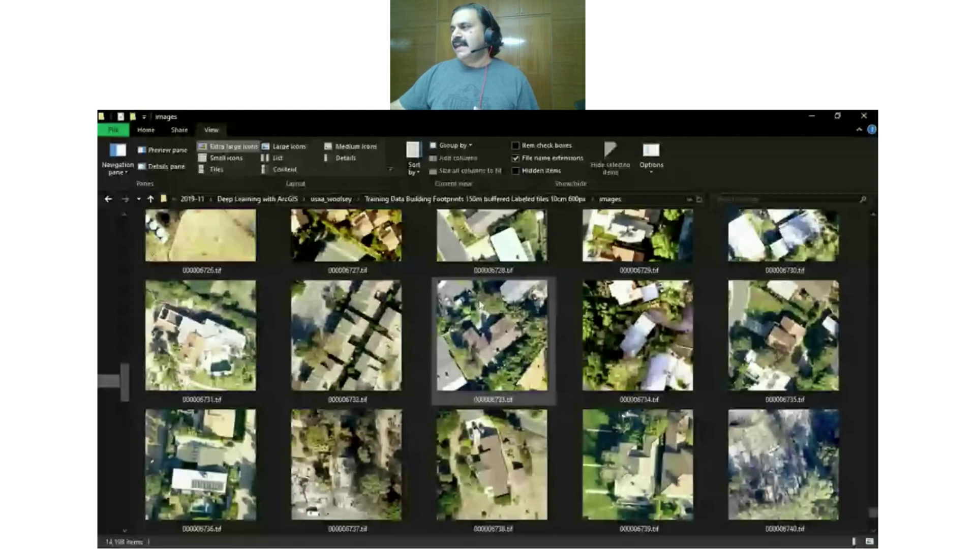
click(470, 344)
click(341, 474)
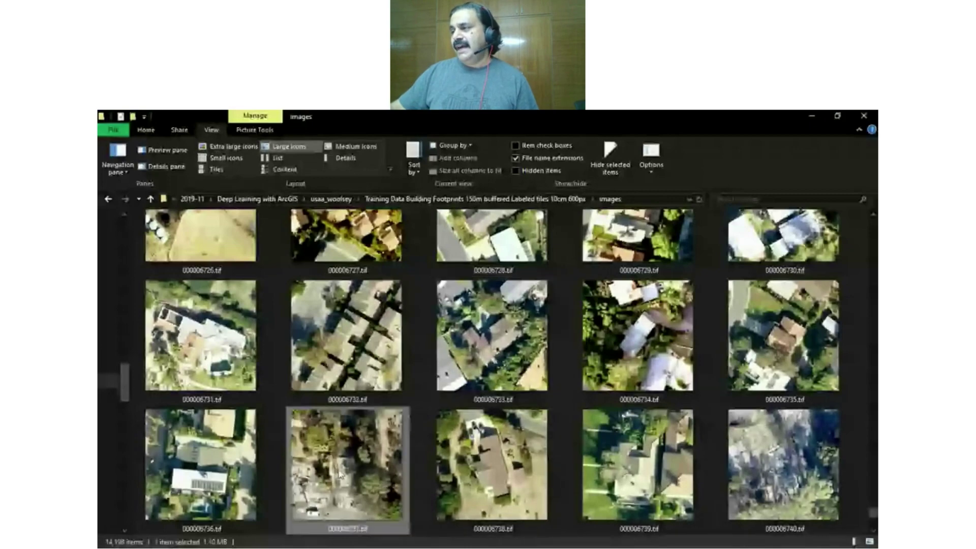
click(818, 117)
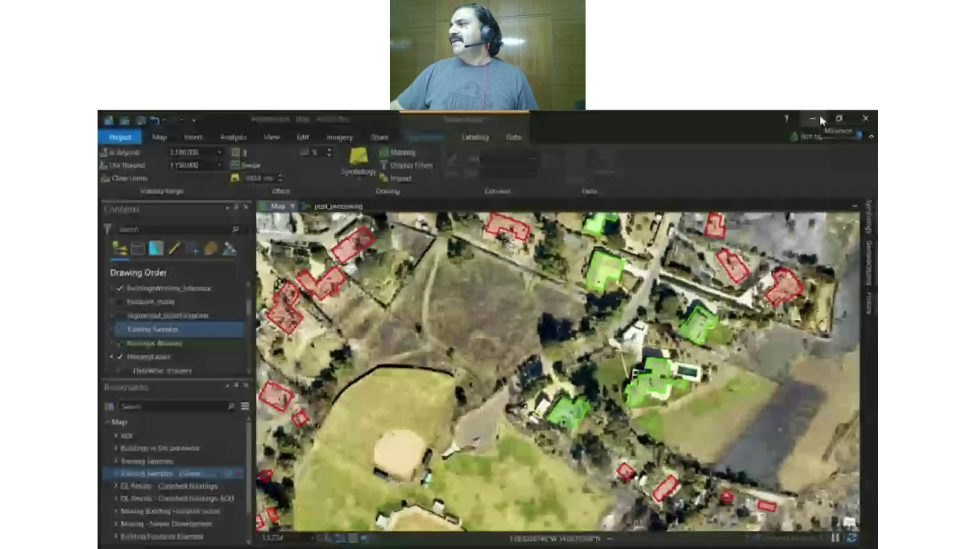
Open the Train Deep Learning Model tool from the toolboxes and check its Max Epochs setting.
click(868, 260)
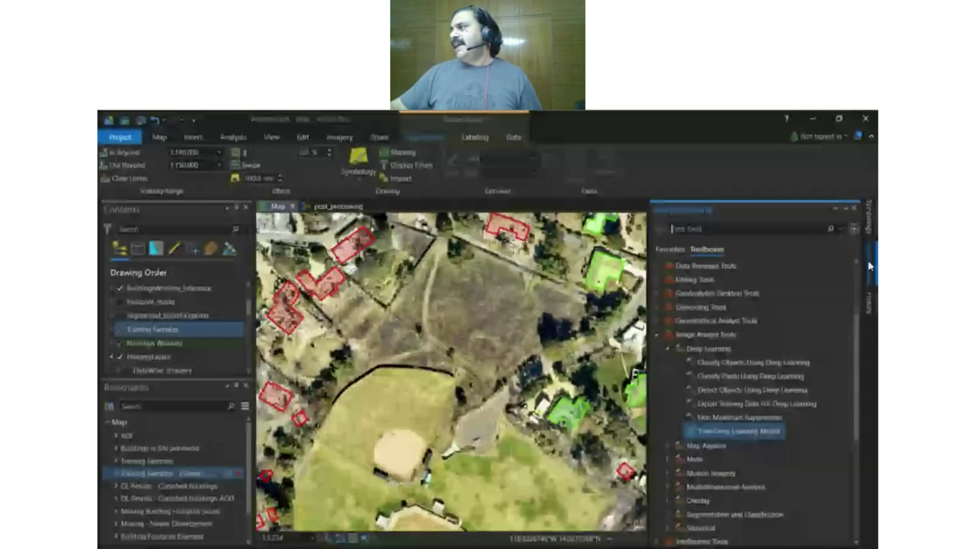
click(754, 431)
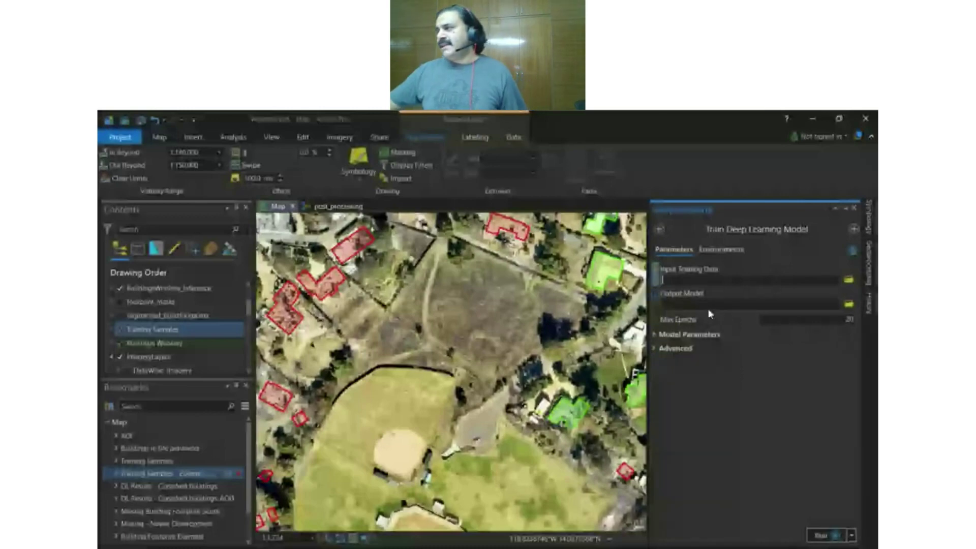
click(834, 322)
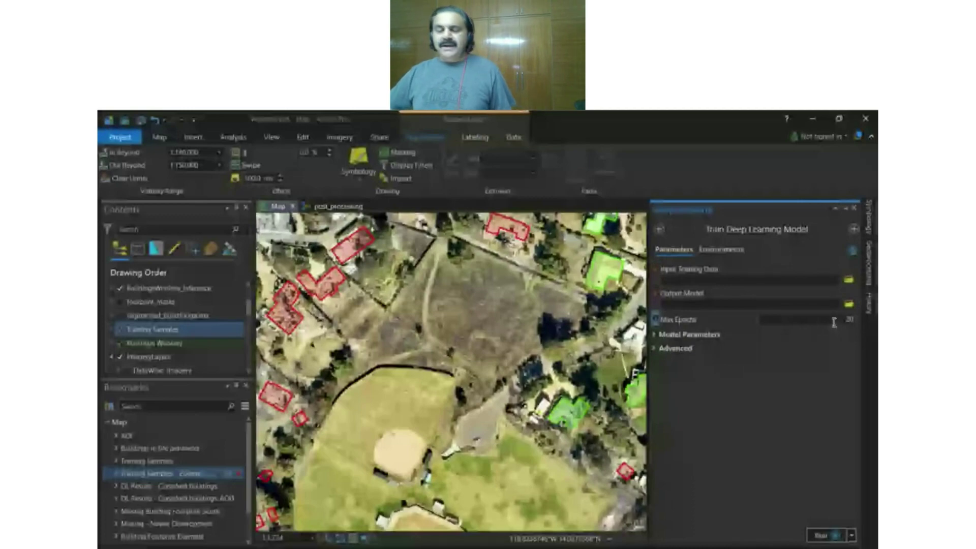
Expand Model Parameters to list the model types, then expand Advanced showing the ResNet-34 backbone.
click(655, 335)
click(852, 359)
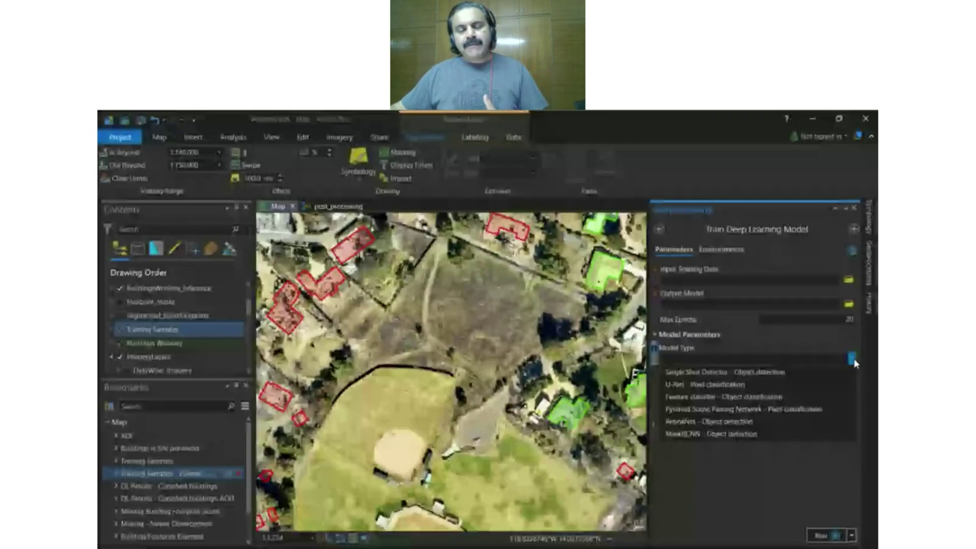
click(852, 359)
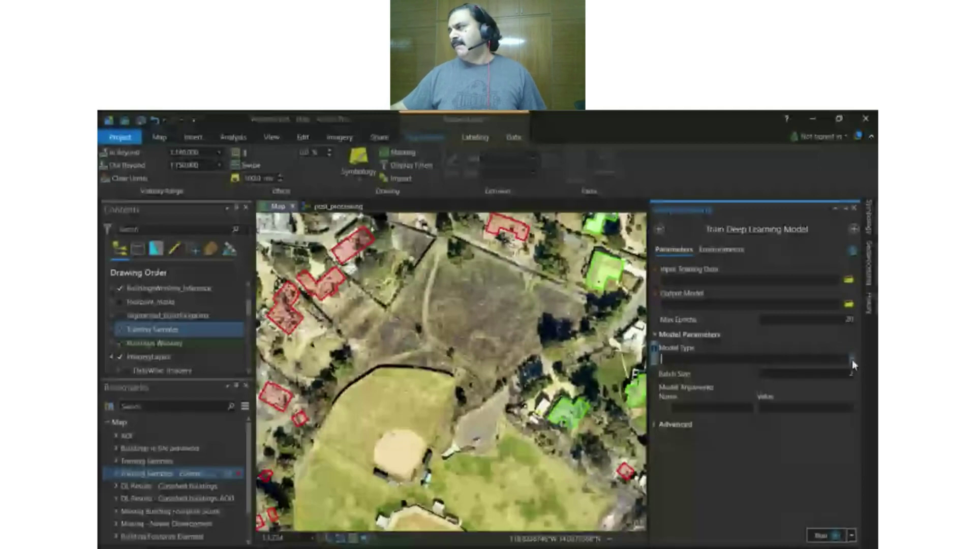
click(670, 428)
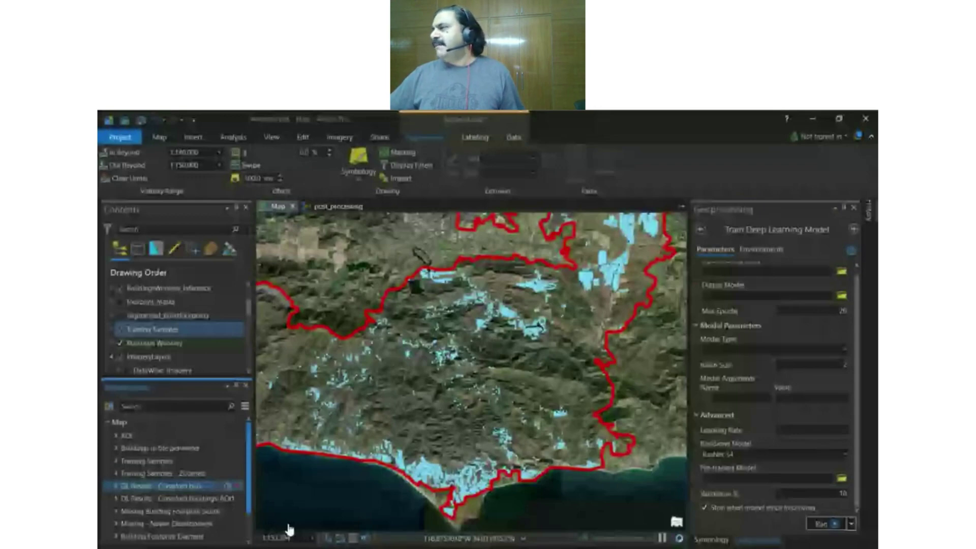
Jump to 'DL Results - Classified buildings', zoom to damaged footprints, then switch to the Jupyter notebook.
click(202, 498)
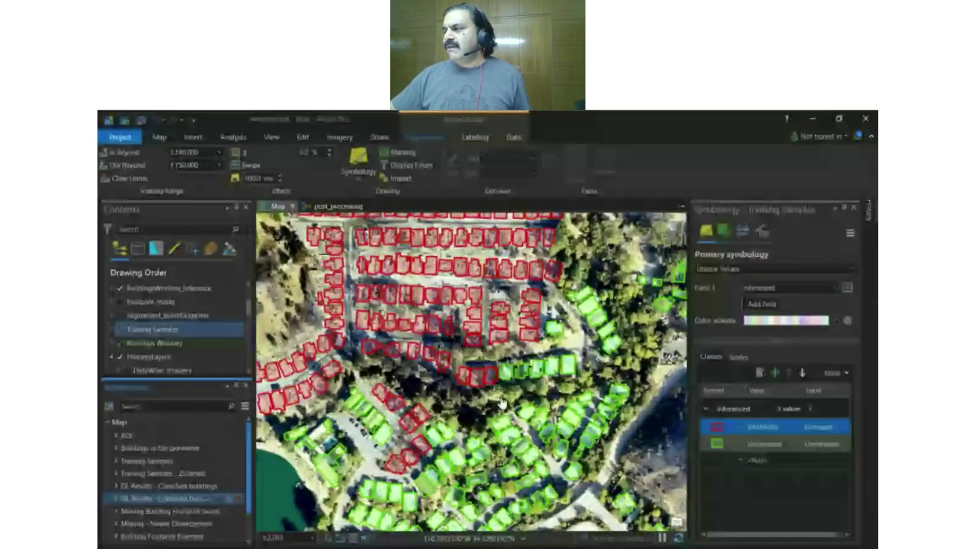
scroll(541, 371, up, 2)
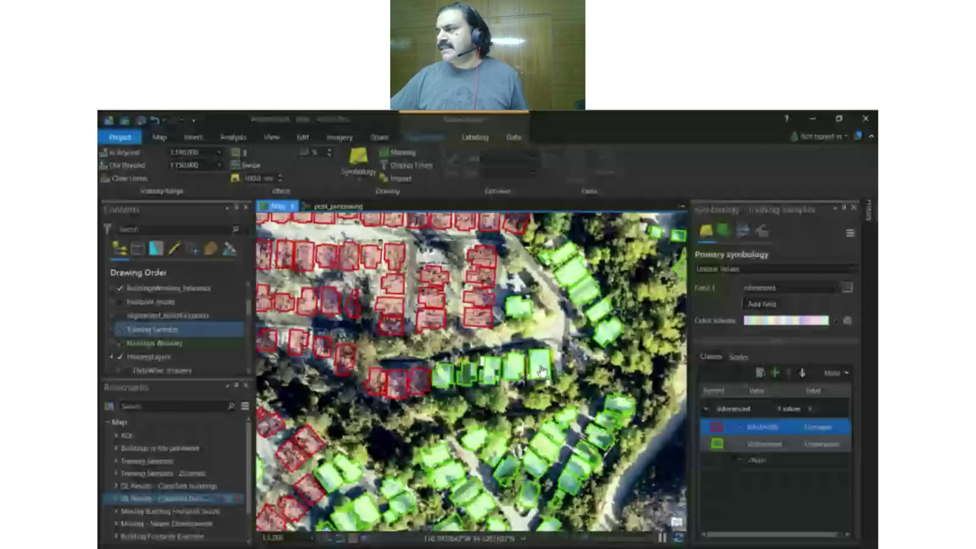
scroll(542, 371, up, 2)
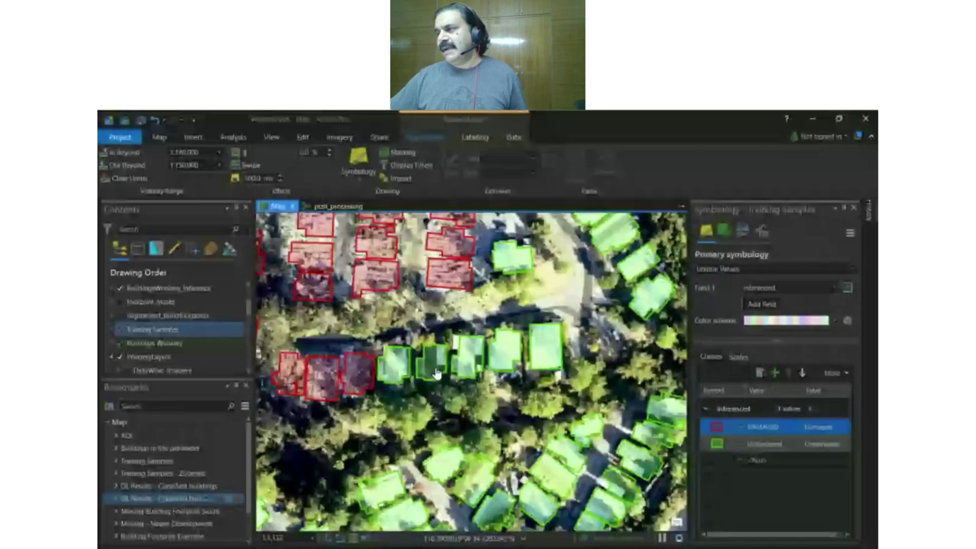
drag(436, 374, 527, 256)
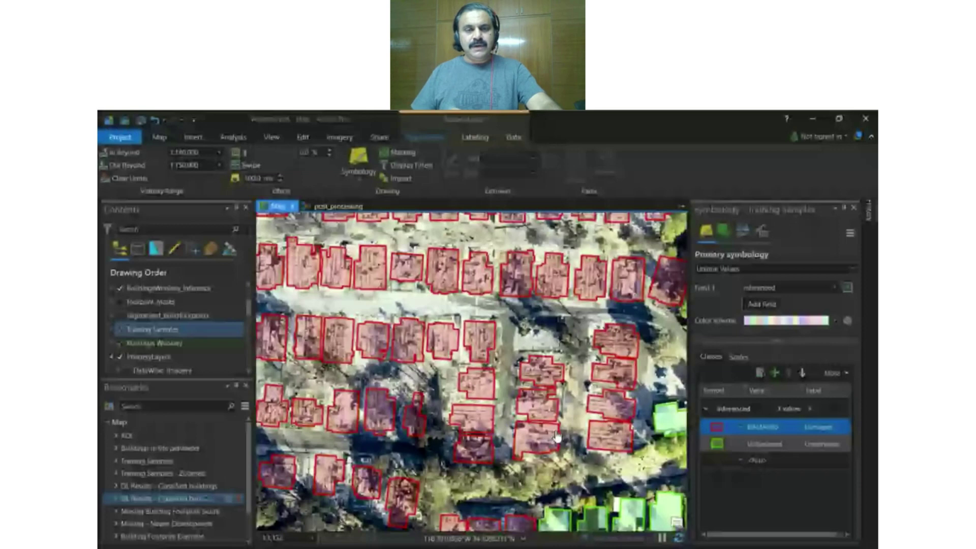
key(alt+Tab)
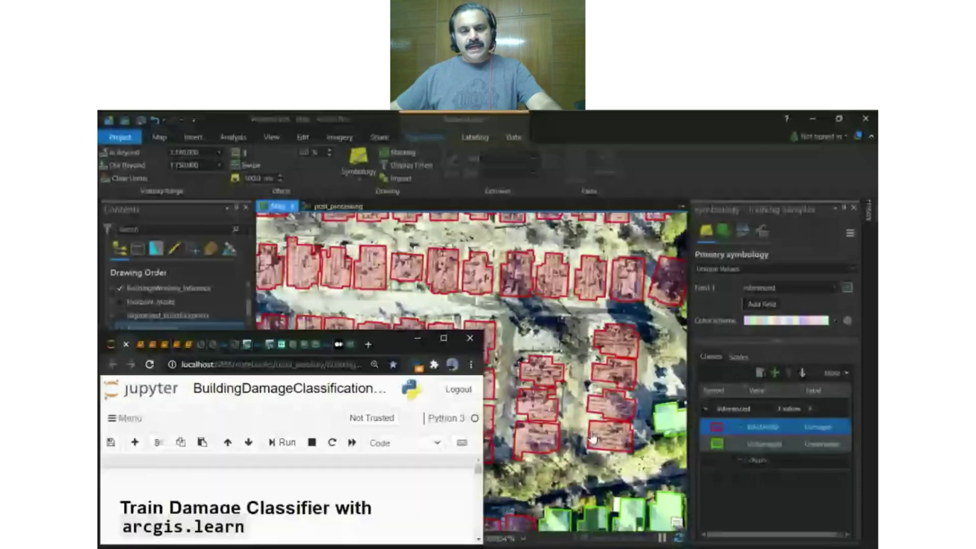
Maximize the BuildingDamageClassification notebook and move through data preparation to the FeatureClassifier model cell.
key(super+Up)
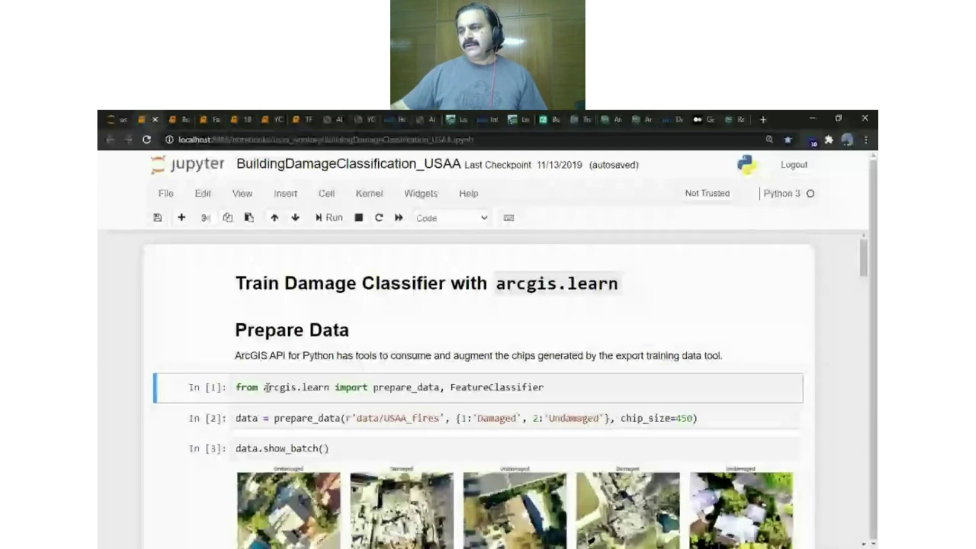
drag(264, 388, 329, 387)
scroll(863, 265, down, 1)
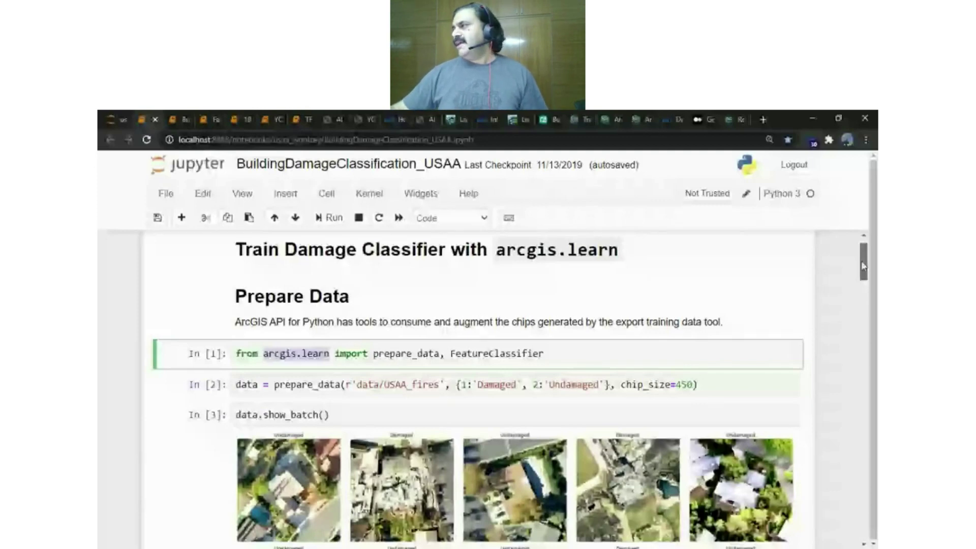
scroll(862, 265, down, 1)
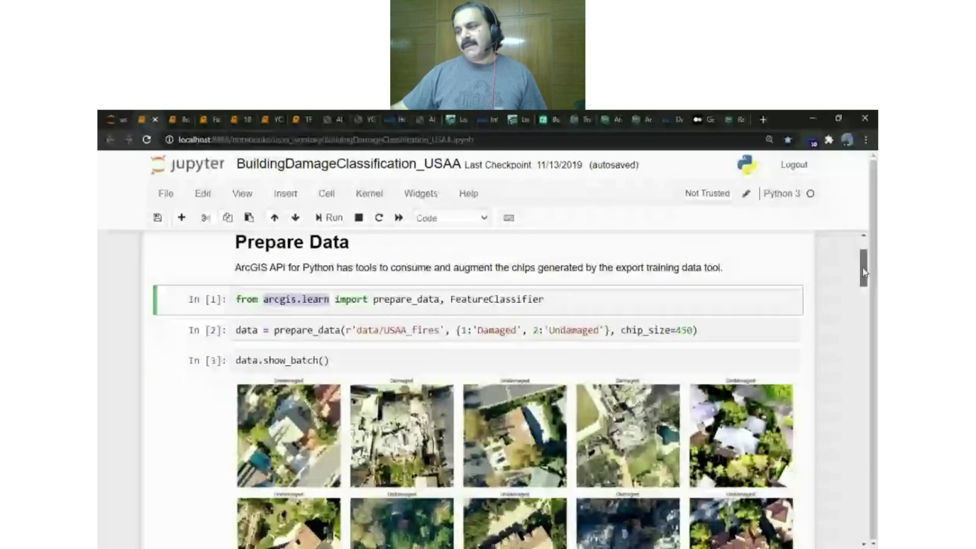
key(Down)
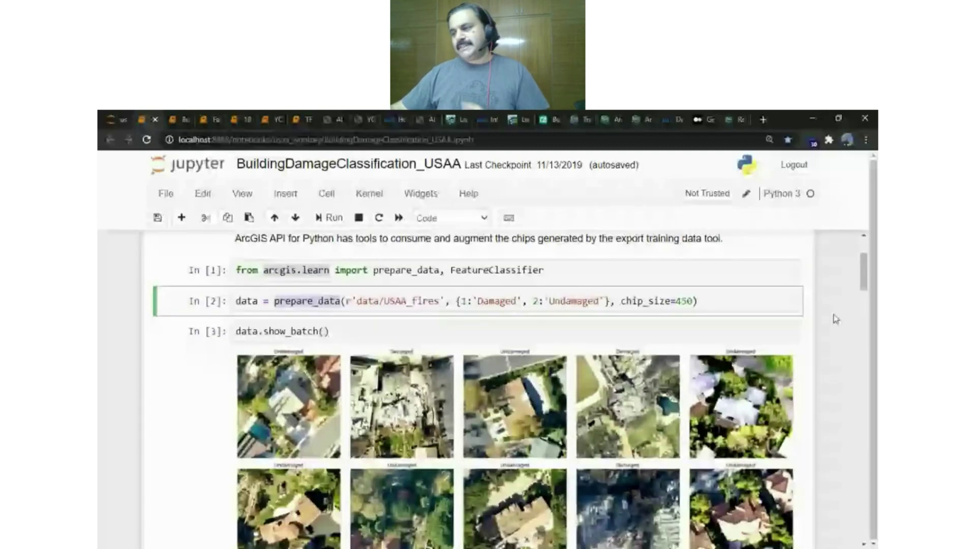
scroll(348, 308, down, 5)
click(347, 309)
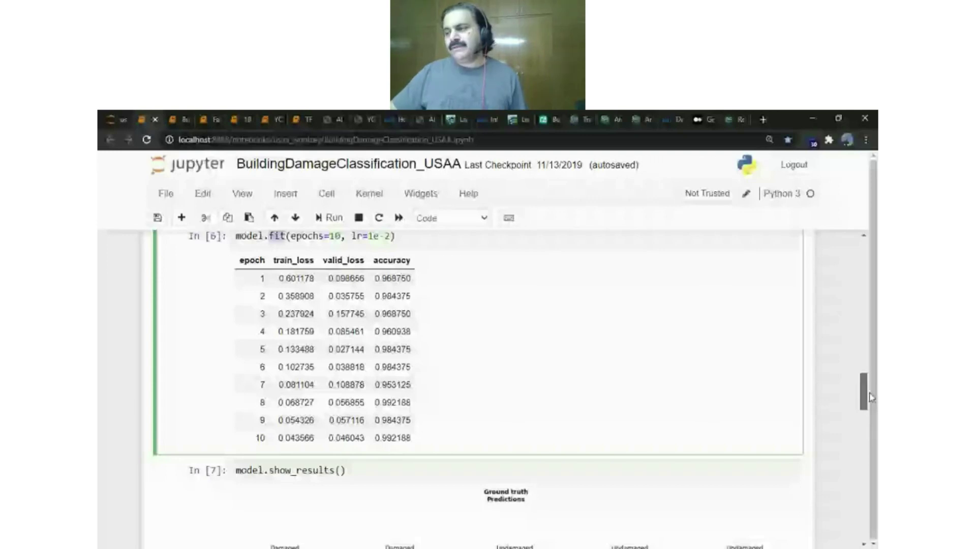
Switch to the 'Building Footprint Extraction using Deep Learning' notebook tab.
key(ctrl+Tab)
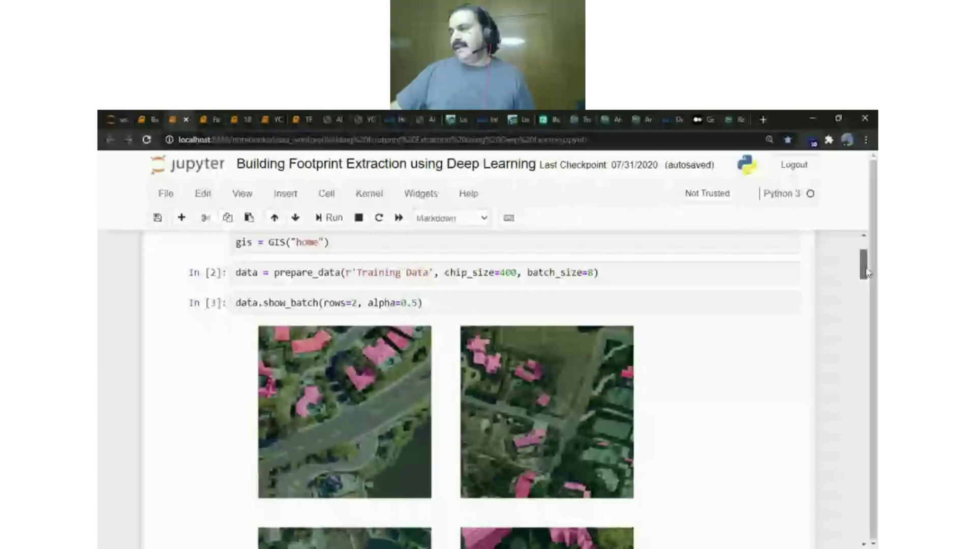
Scroll through the model.show_results() ground truth and prediction pairs, then return to ArcGIS Pro.
drag(864, 265, 865, 353)
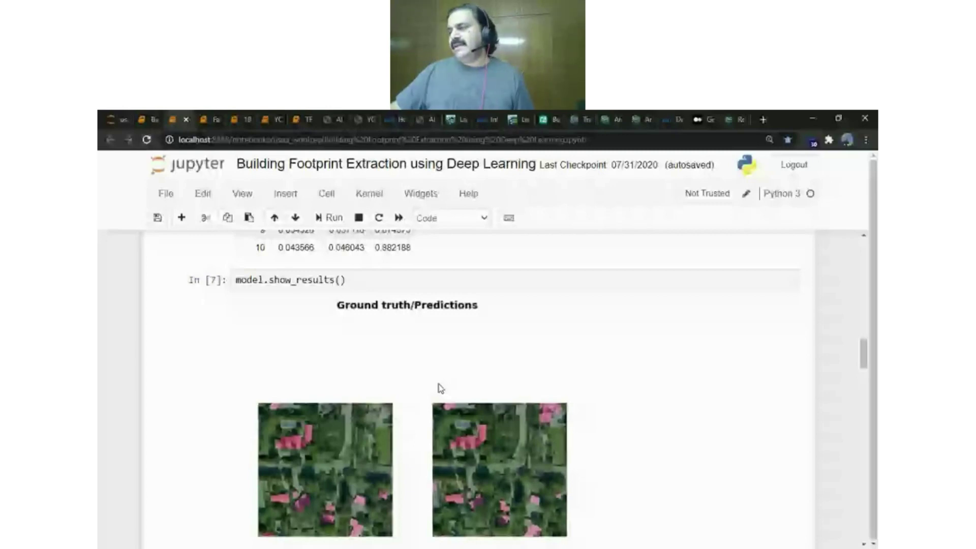
scroll(440, 389, down, 2)
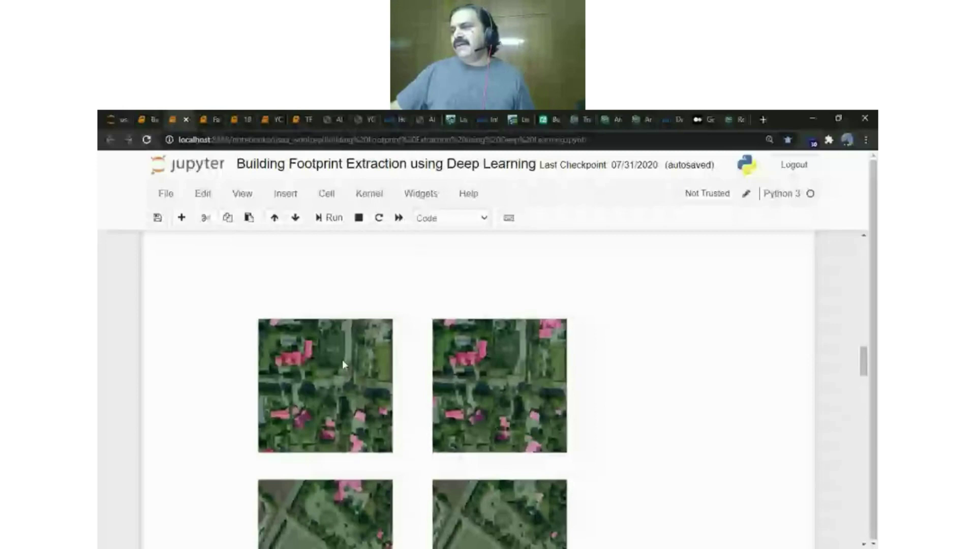
scroll(409, 381, up, 1)
scroll(370, 454, down, 10)
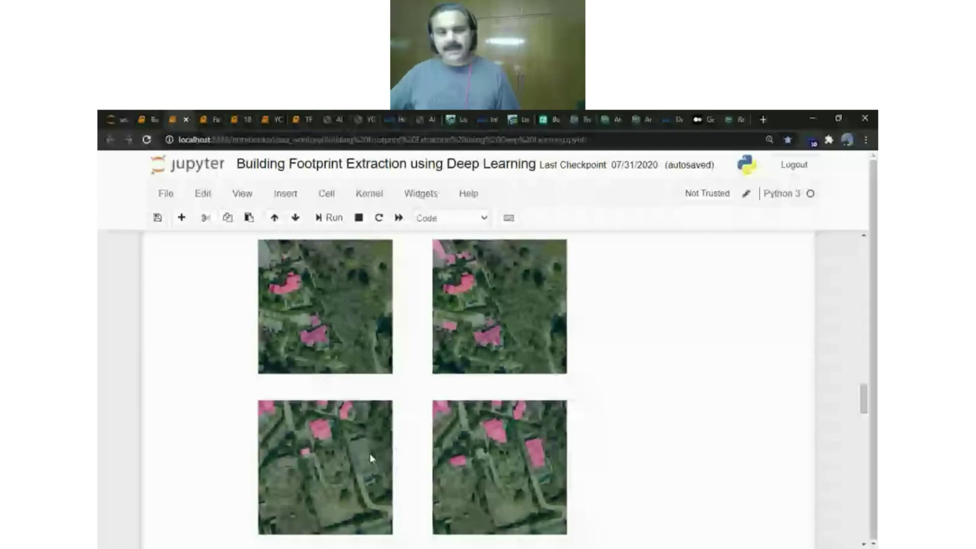
key(alt+Tab)
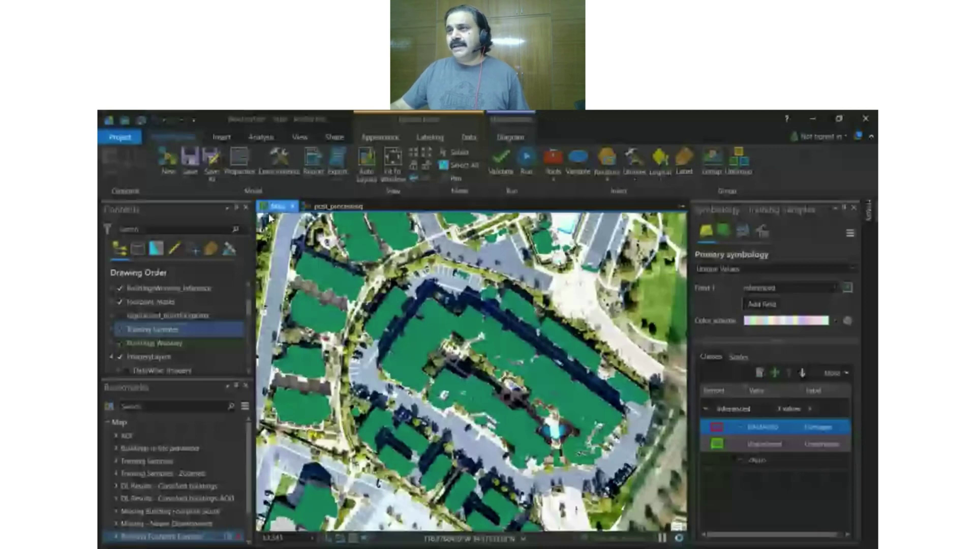
Turn off the Footprint Mask layer to reveal the yellow building outlines, then minimize ArcGIS Pro.
ctrl+click(121, 316)
click(120, 302)
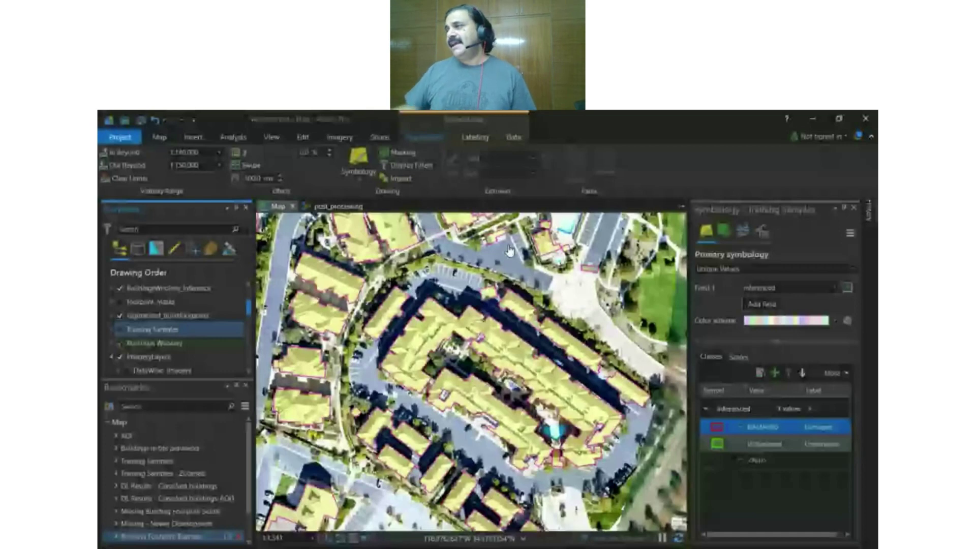
click(813, 118)
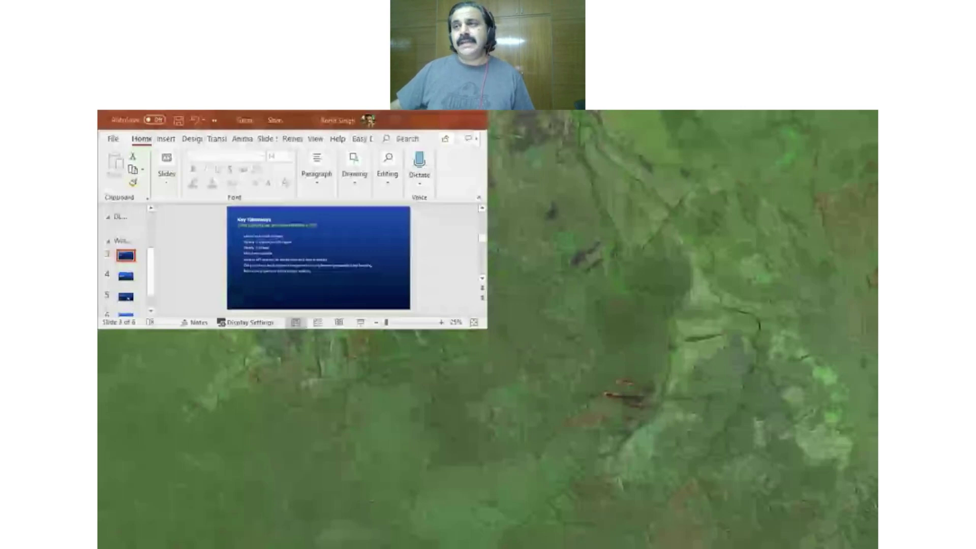
Switch to the FasterRCNN pool detection notebook and scroll to its model.fit(40) loss table.
key(alt+Tab)
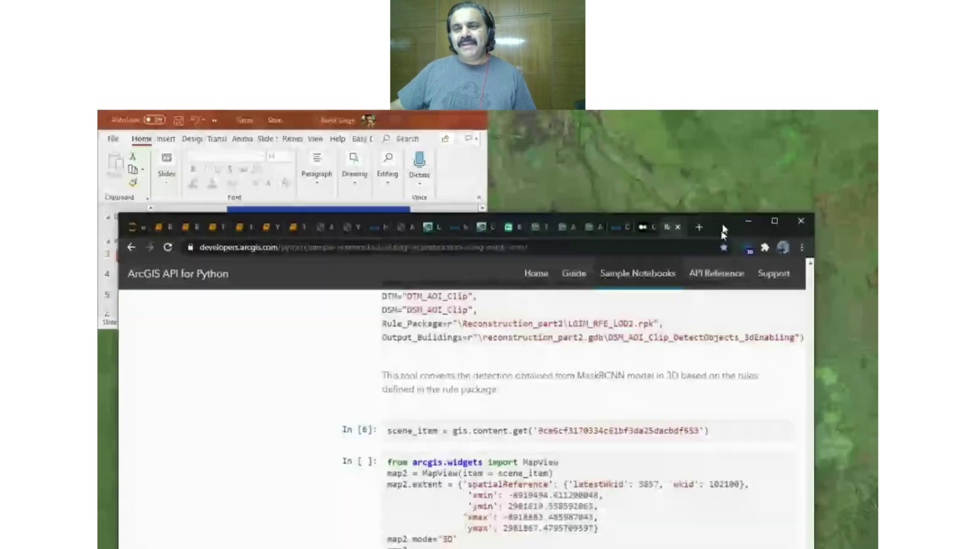
key(alt+Tab)
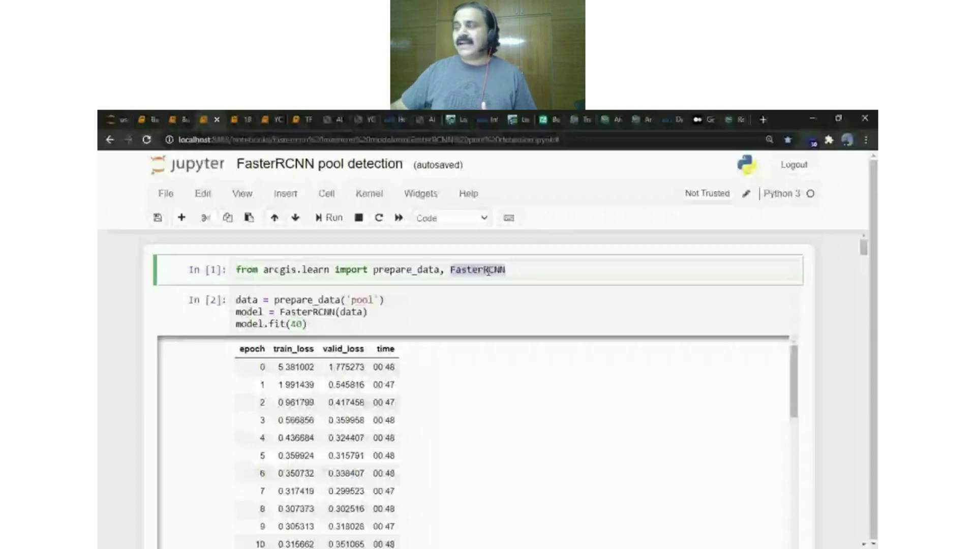
drag(865, 255, 866, 261)
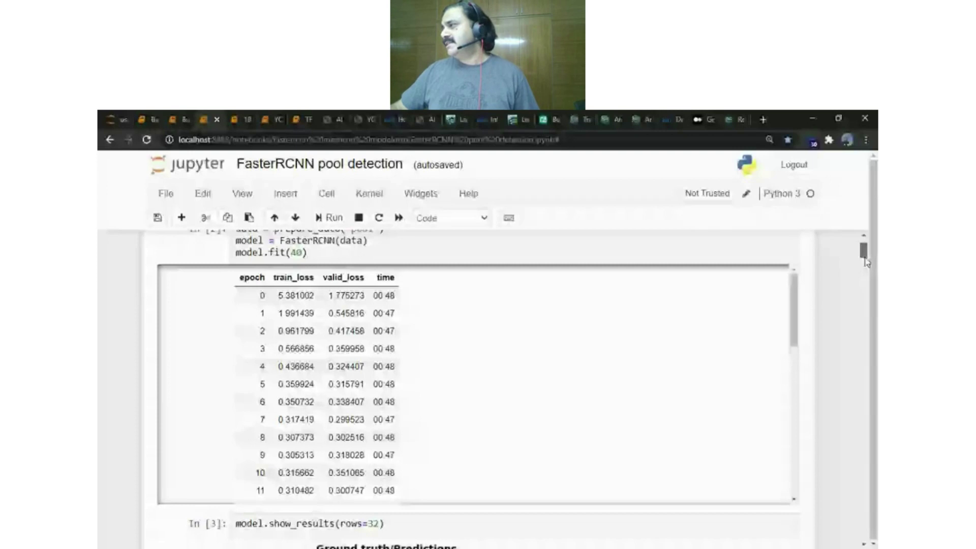
Scroll through the pool detection show_results output down to average_precision_score.
drag(866, 262, 870, 291)
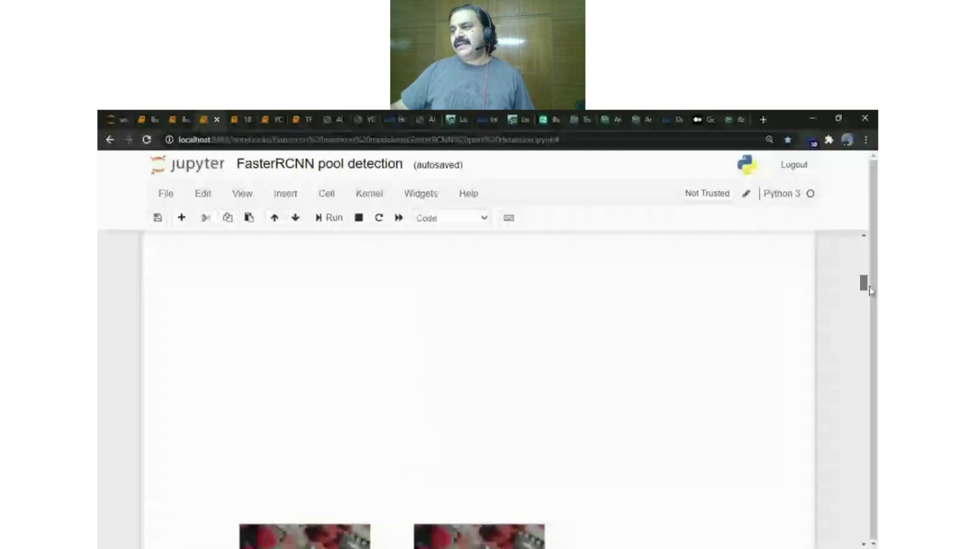
scroll(315, 463, down, 5)
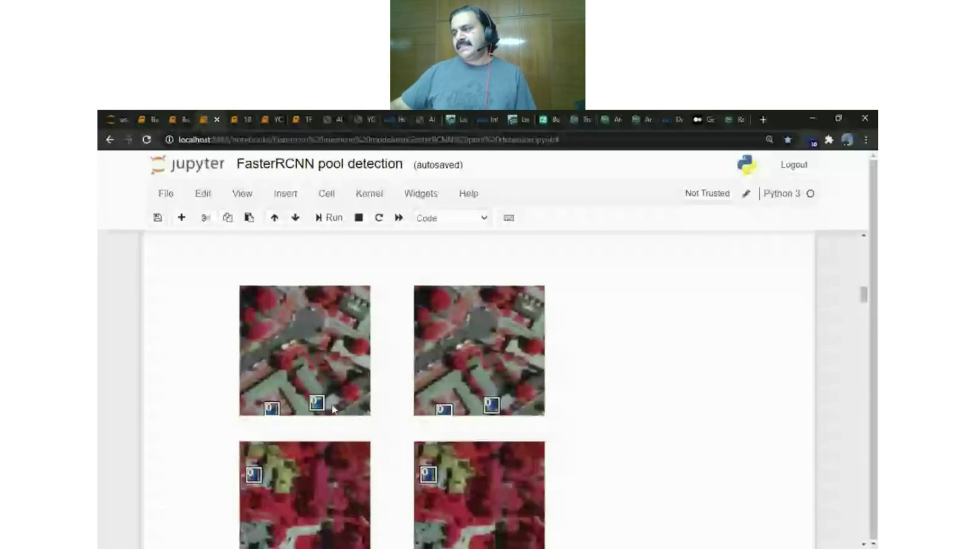
scroll(411, 452, down, 10)
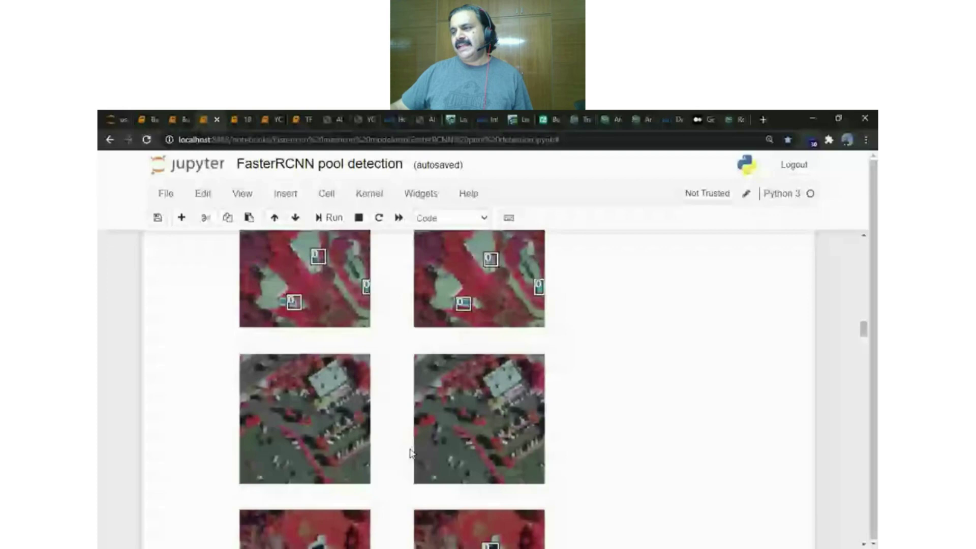
scroll(411, 453, down, 4)
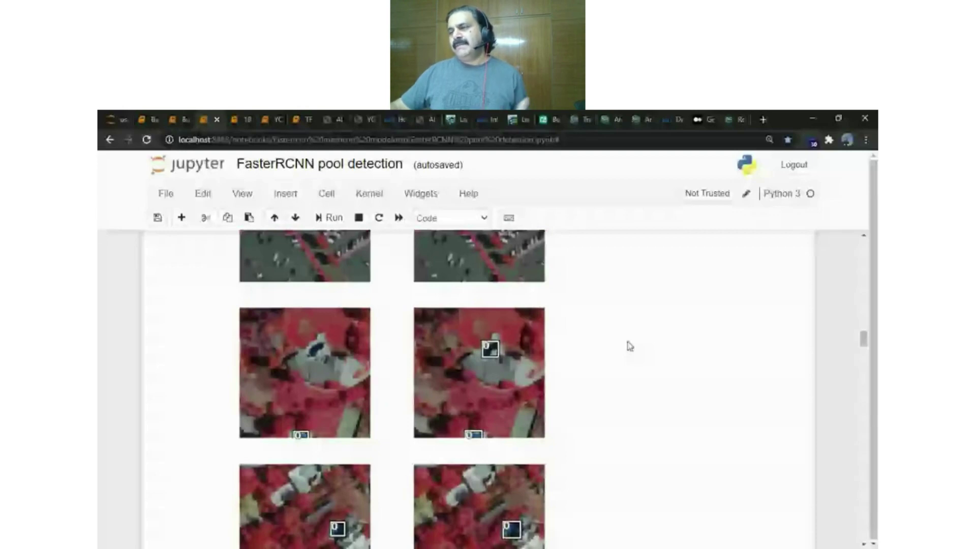
drag(864, 342, 870, 386)
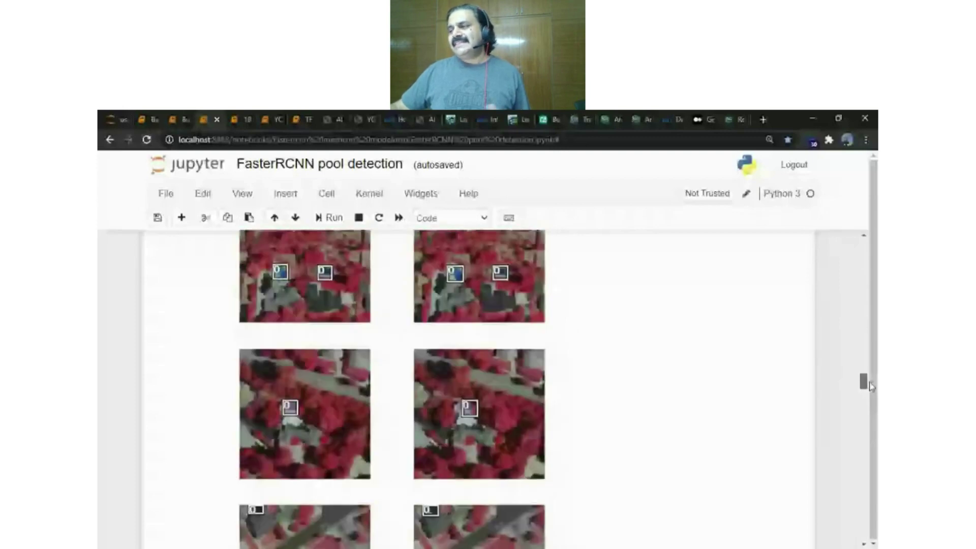
drag(870, 386, 875, 441)
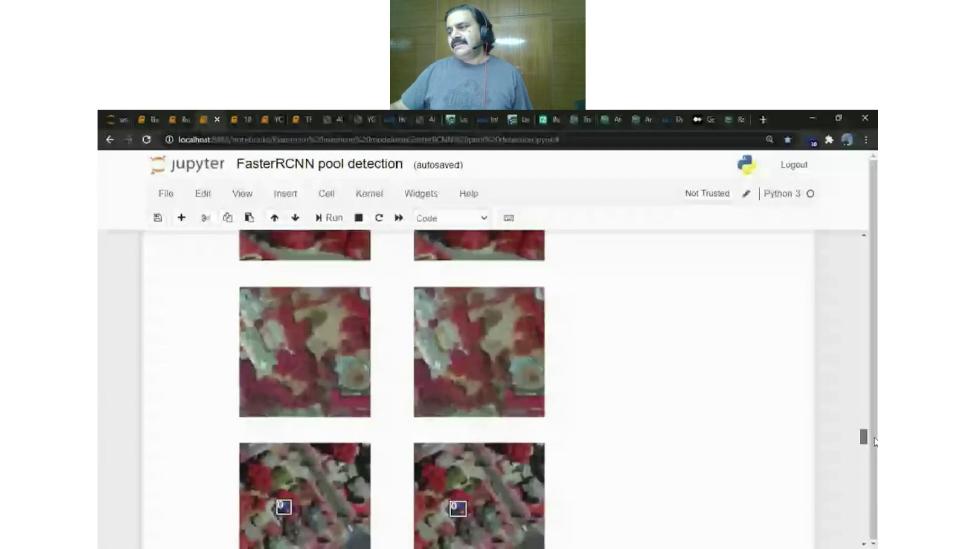
drag(876, 442, 875, 492)
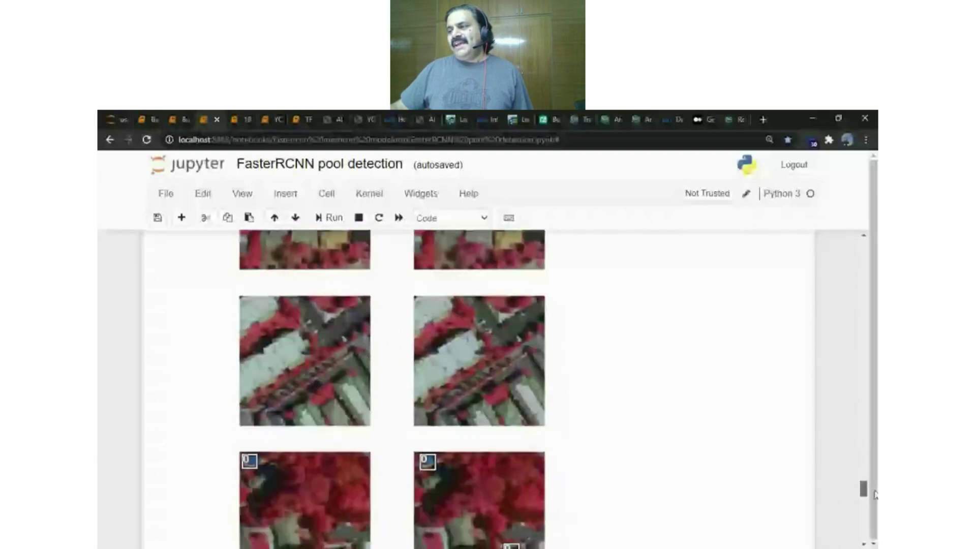
drag(875, 495, 875, 533)
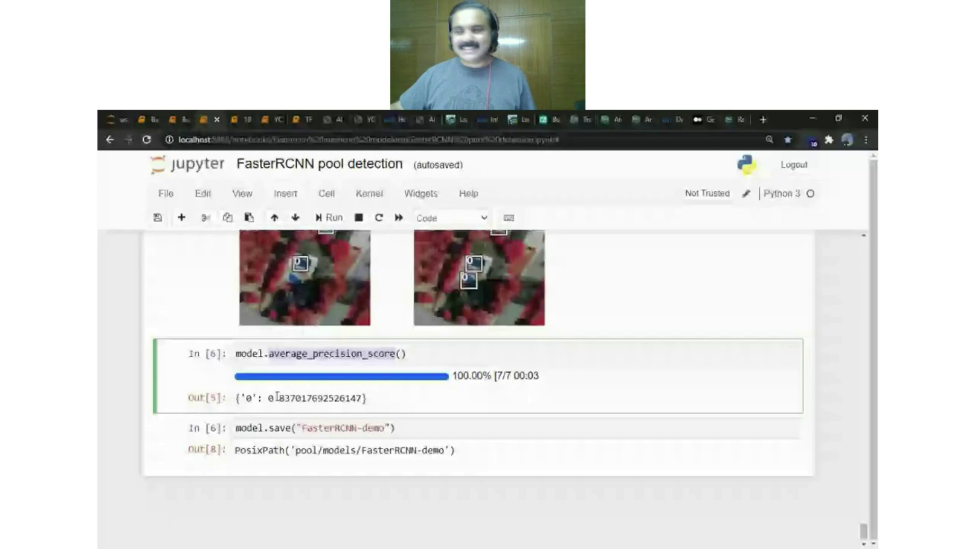
Highlight the average precision score of about 0.837, then open the 18_yolo_cars notebook.
drag(284, 398, 292, 398)
scroll(333, 405, up, 2)
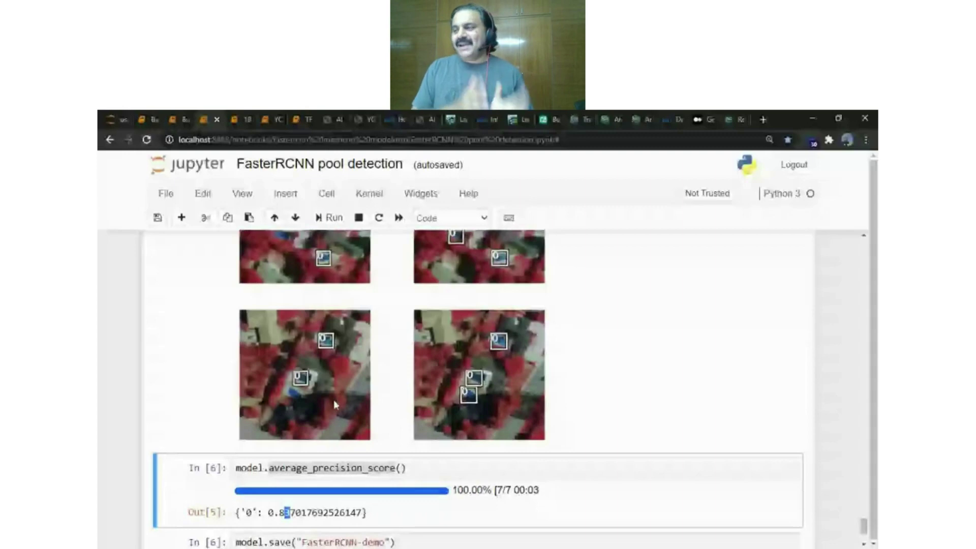
click(237, 124)
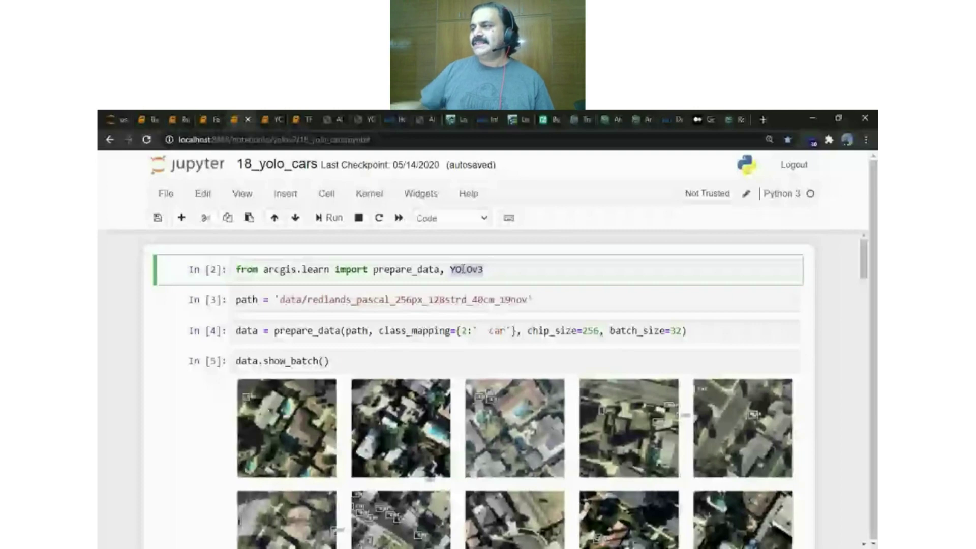
Open and scroll through the YOLOv3 coco demo notebook.
drag(864, 277, 869, 300)
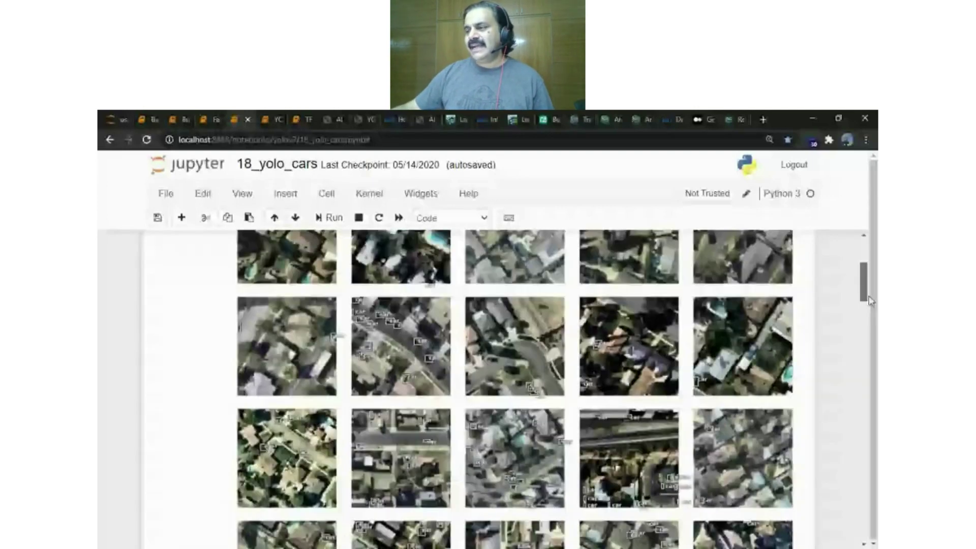
click(270, 121)
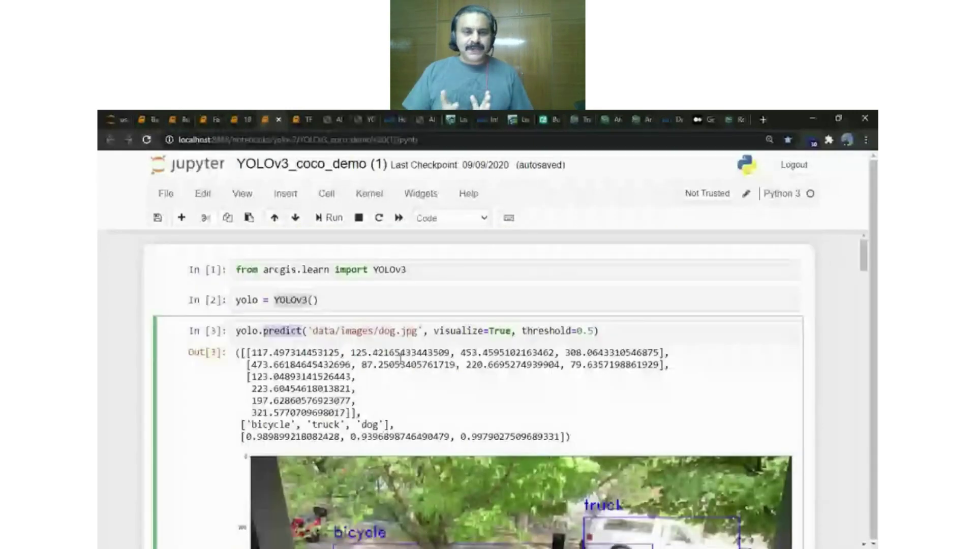
scroll(401, 360, down, 3)
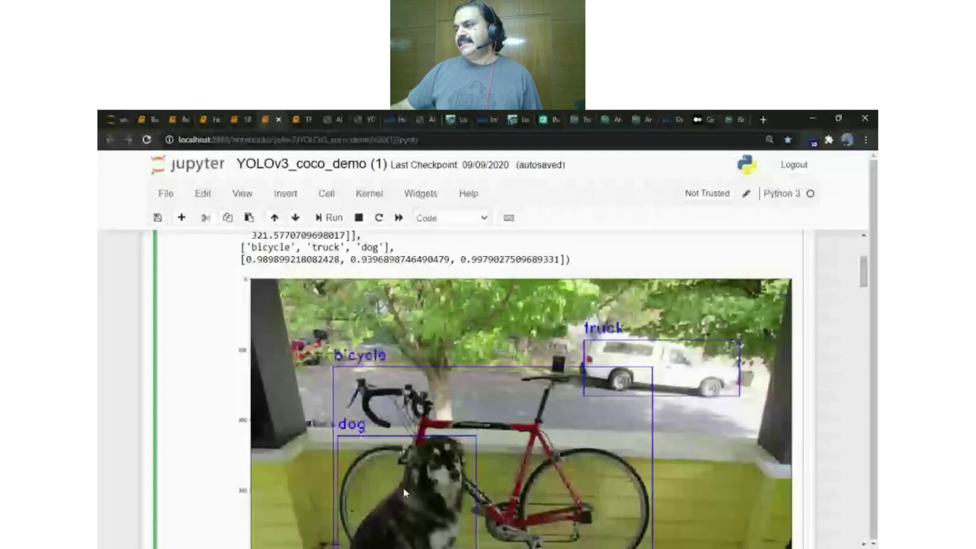
Point out the while True loop over trafficCamerasDataFrame, then play AI_TensorFlow_TelAviv.mp4.
key(ctrl+Tab)
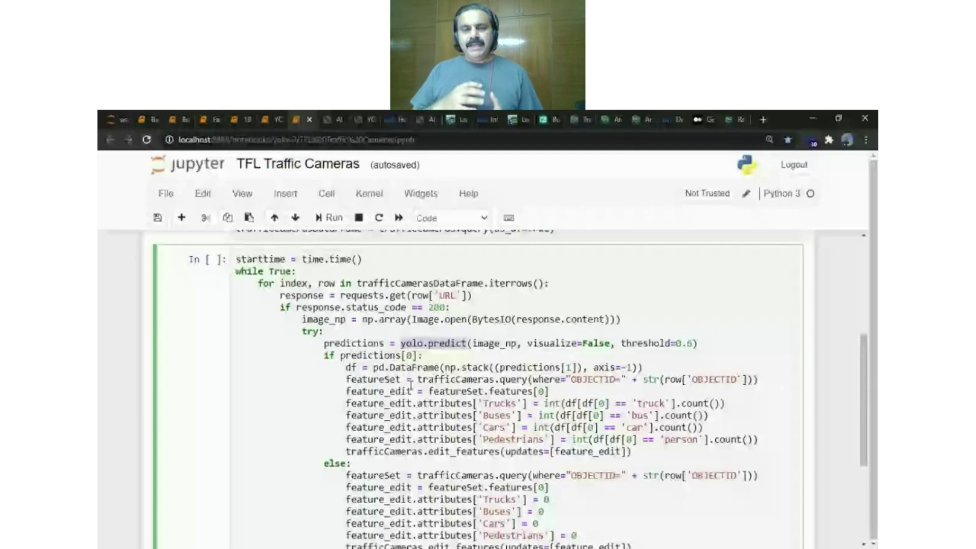
click(426, 273)
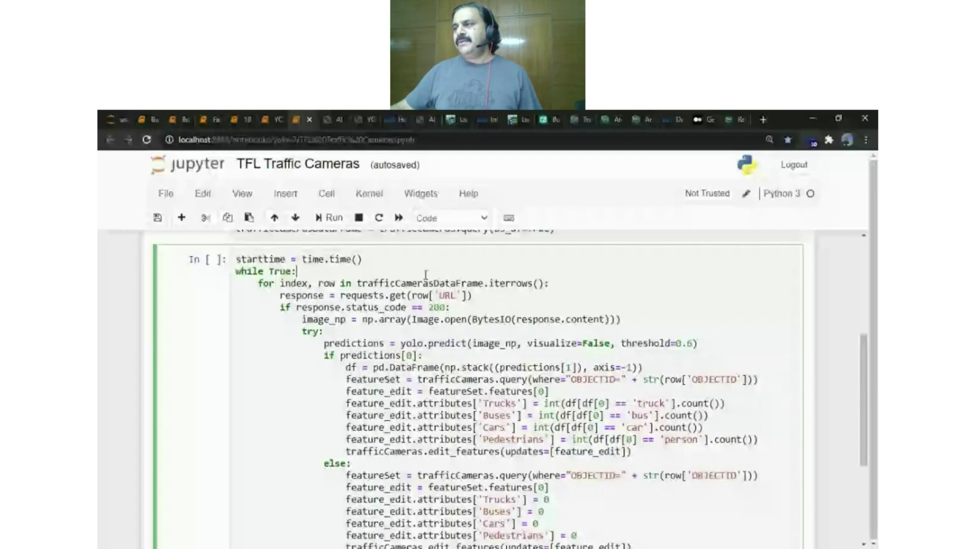
double_click(424, 283)
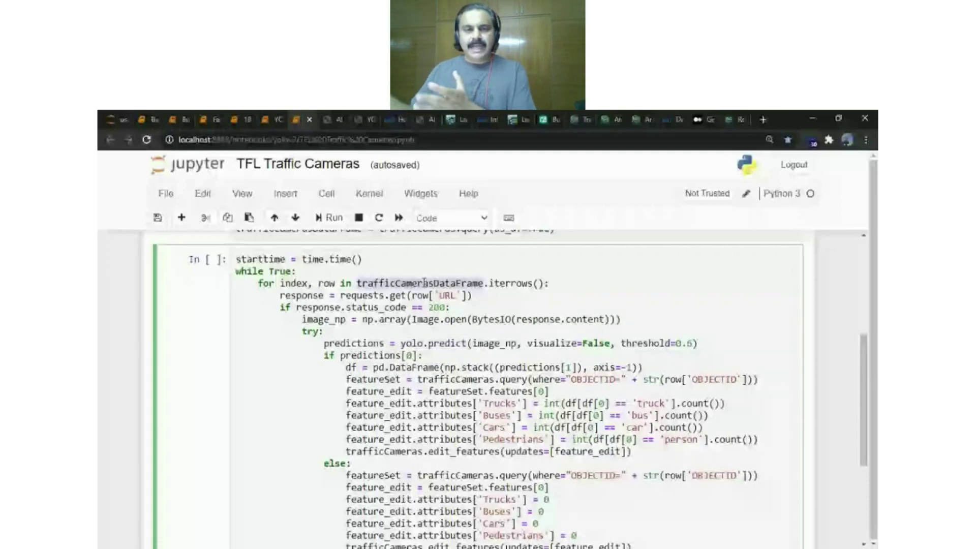
click(328, 123)
click(146, 522)
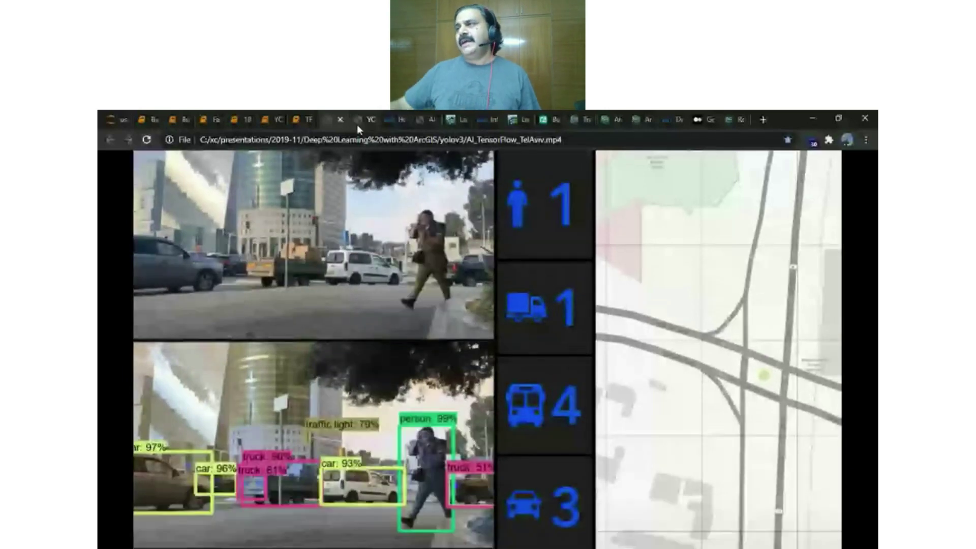
Watch the YOLO-ObjectDetection-TransportForLondon.mp4 dashboard video, then open the shipwreck-detection blog article.
click(357, 126)
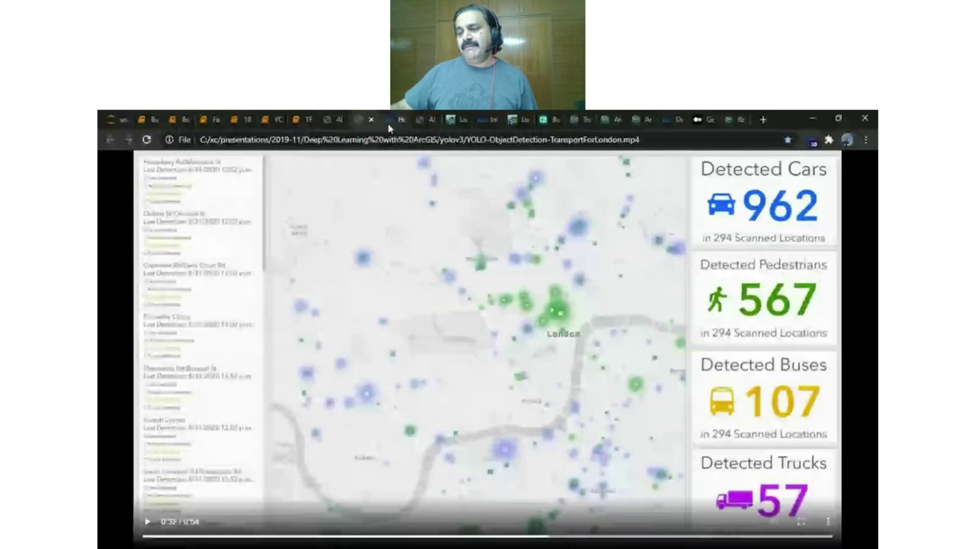
click(388, 123)
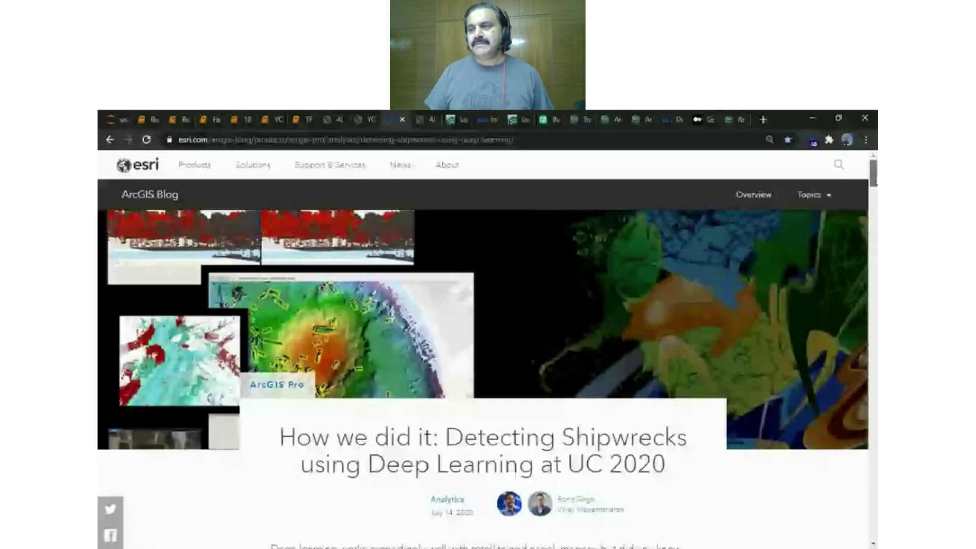
Read the shipwreck article down to the updated S57 chart, then play AI_at_Edge_no_sound.mp4.
scroll(806, 331, down, 8)
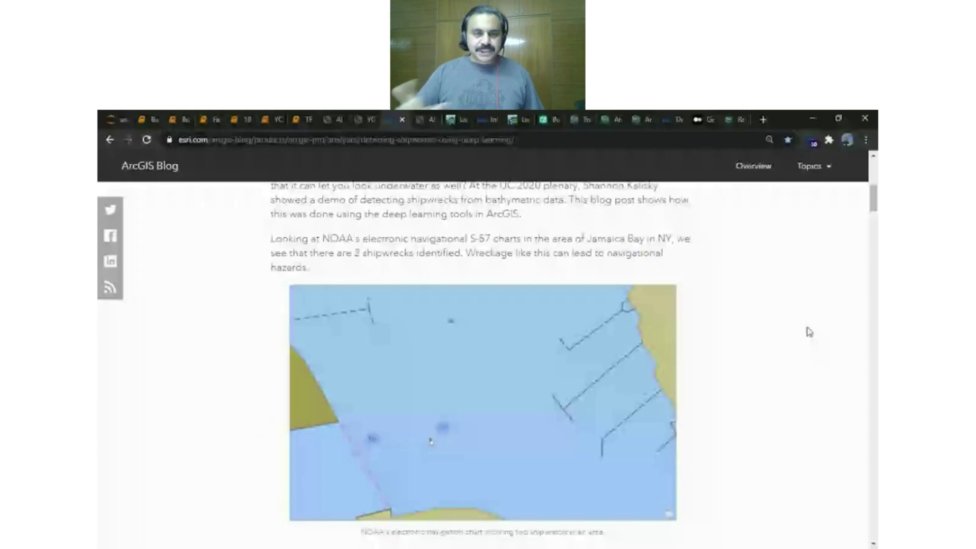
scroll(863, 222, down, 2)
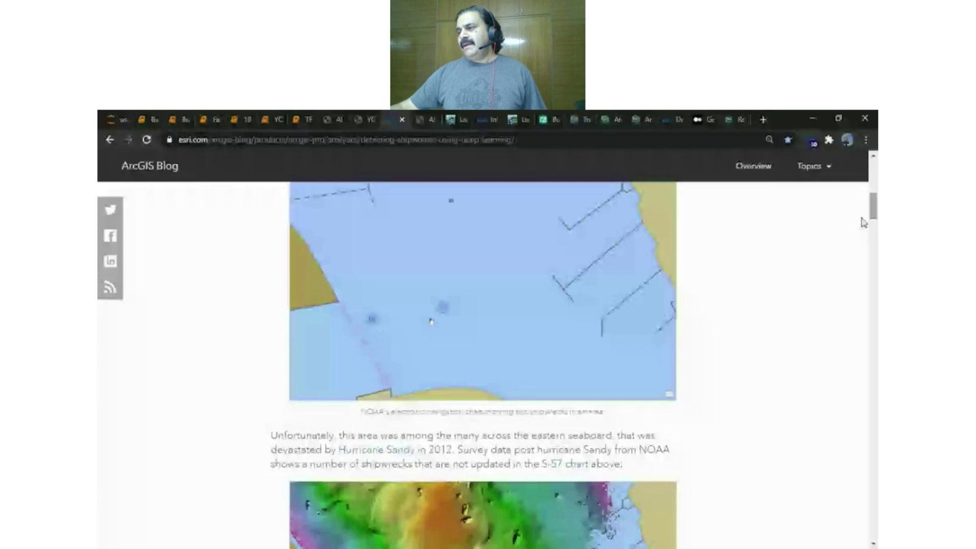
scroll(812, 262, down, 4)
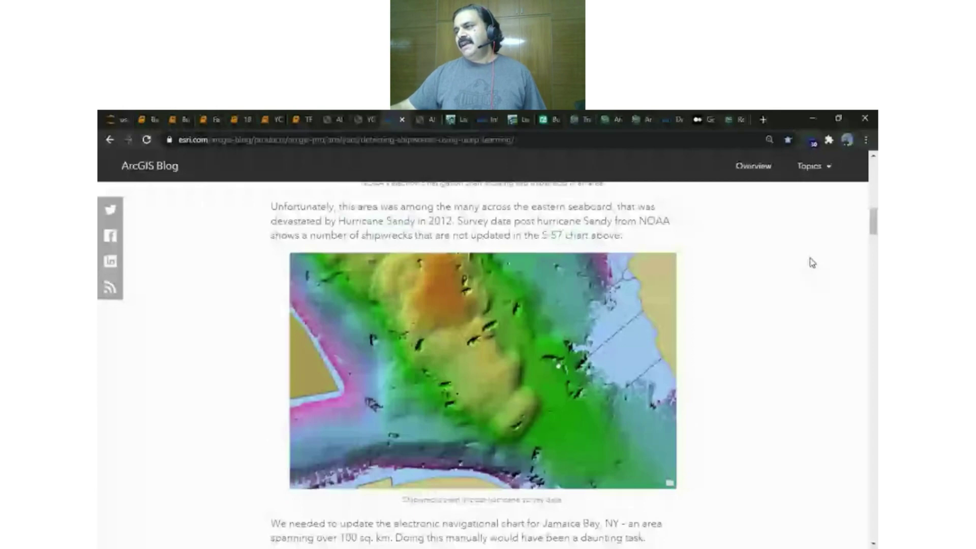
drag(875, 228, 877, 247)
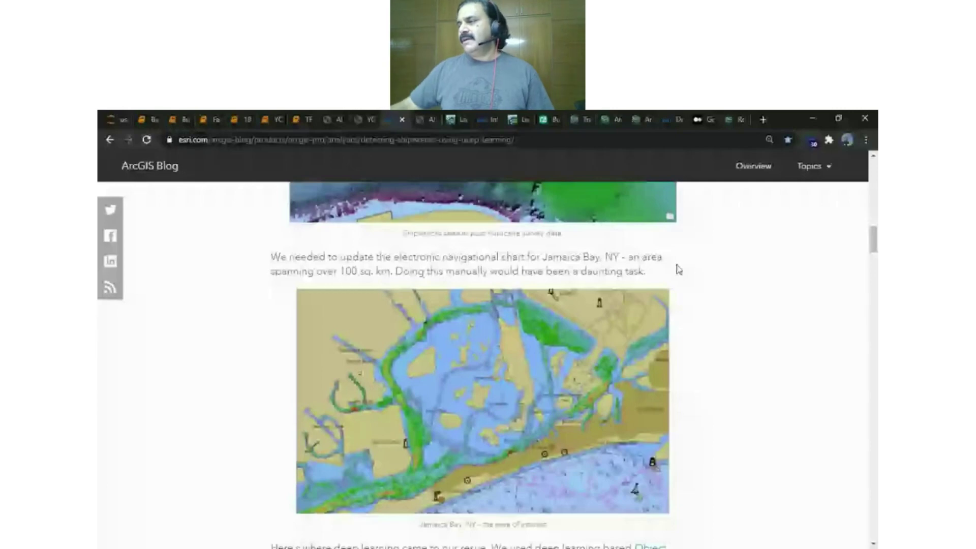
scroll(814, 225, up, 3)
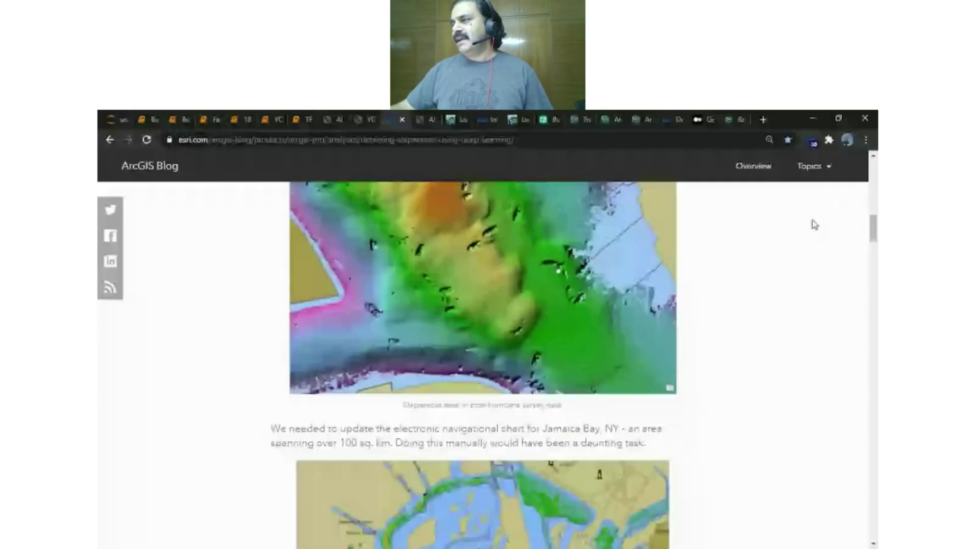
drag(873, 228, 874, 282)
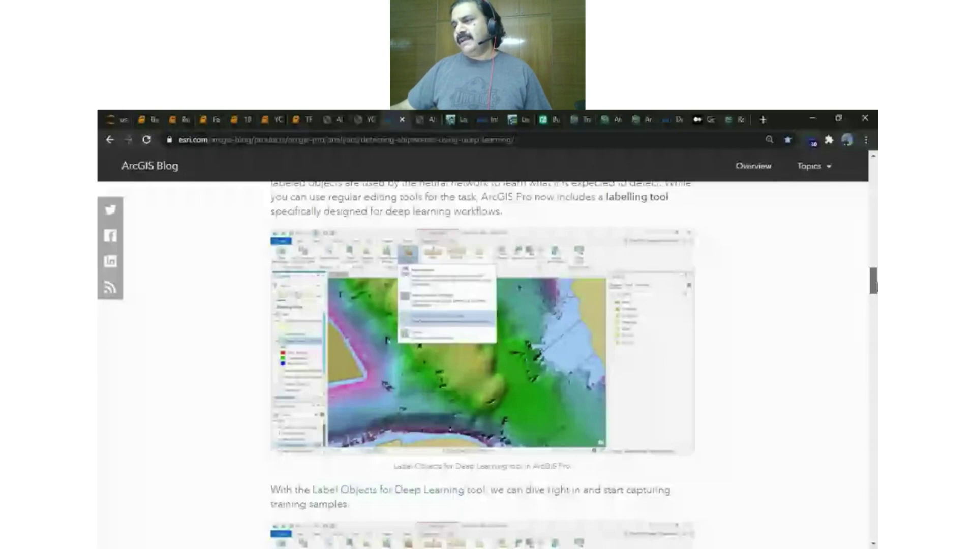
drag(873, 287, 874, 320)
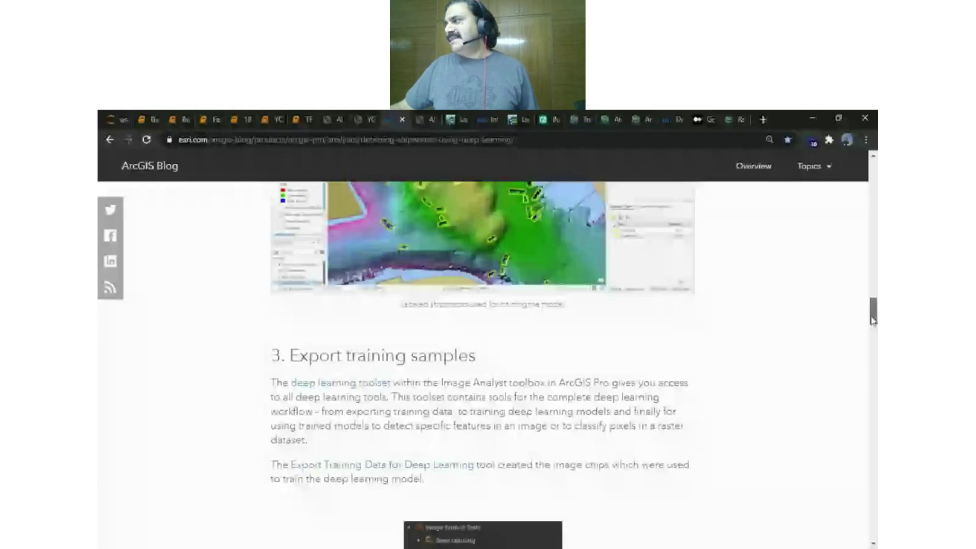
drag(873, 320, 874, 418)
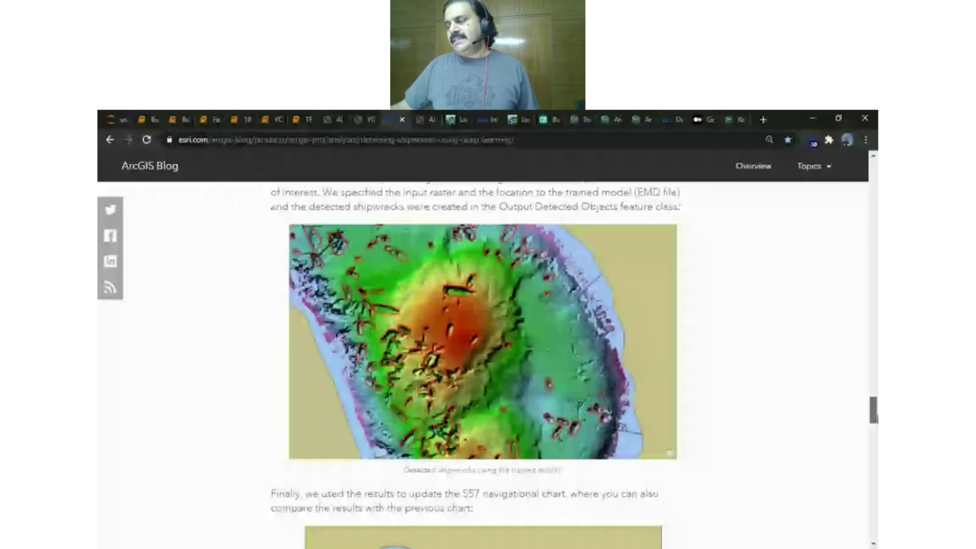
scroll(754, 408, down, 6)
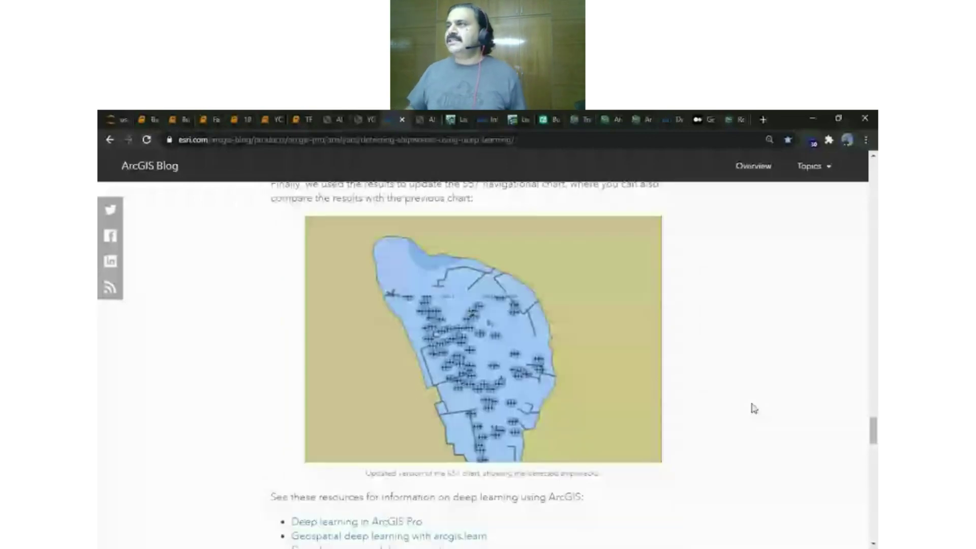
click(426, 120)
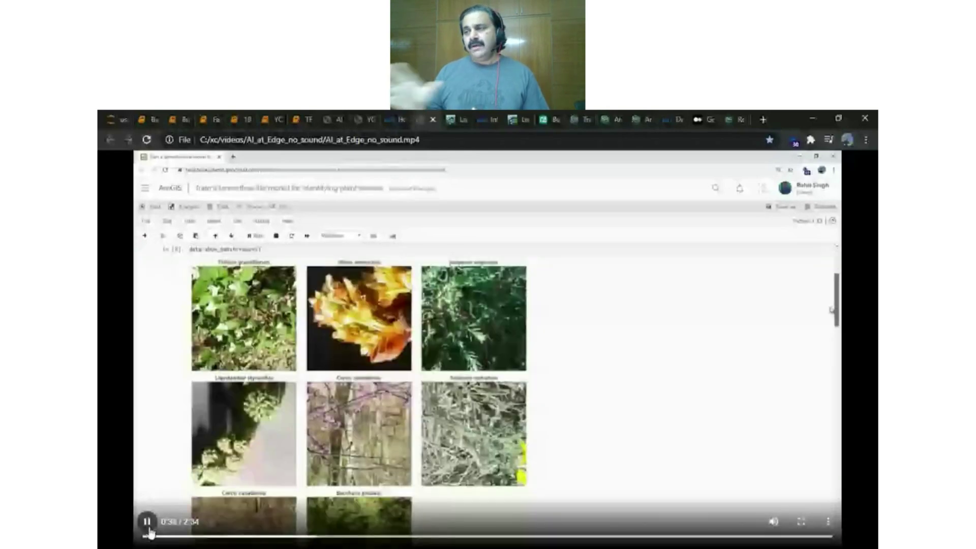
Skip through the phone demo, PlantCLEF app, plant photos and survey map, then open Living Atlas.
key(Right)
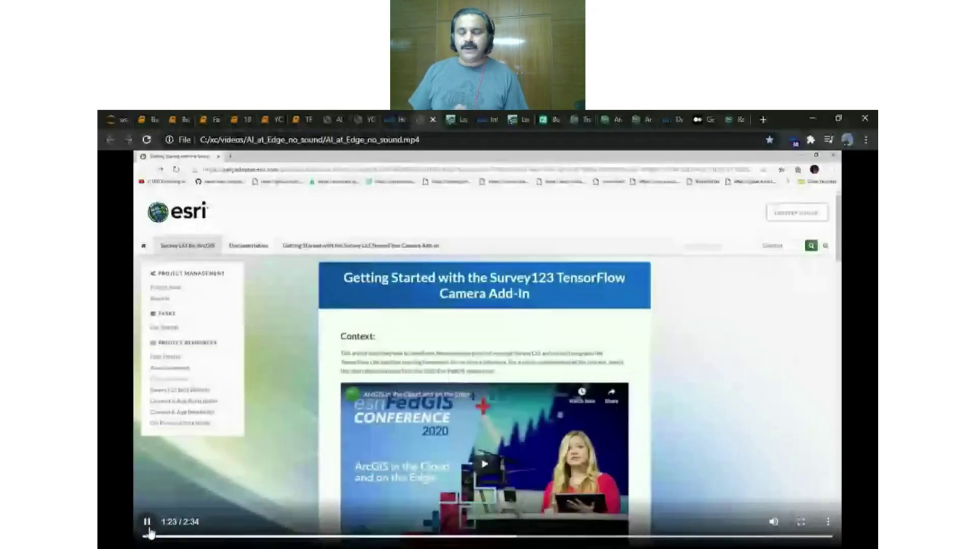
key(Right)
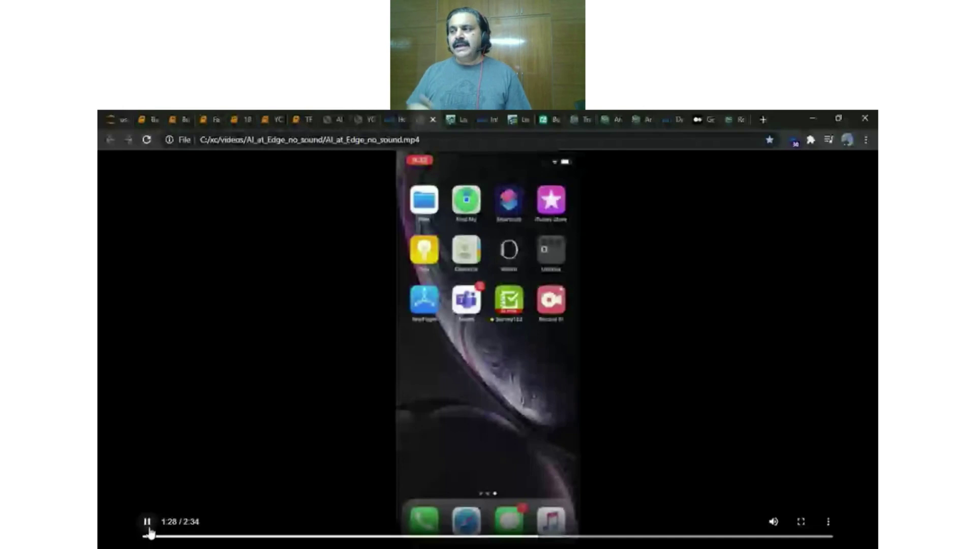
key(Right)
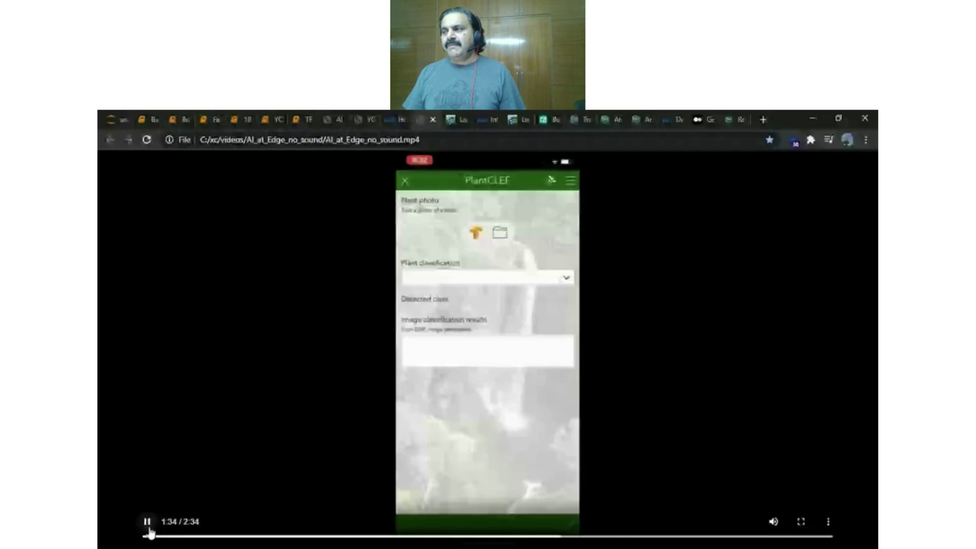
key(Right)
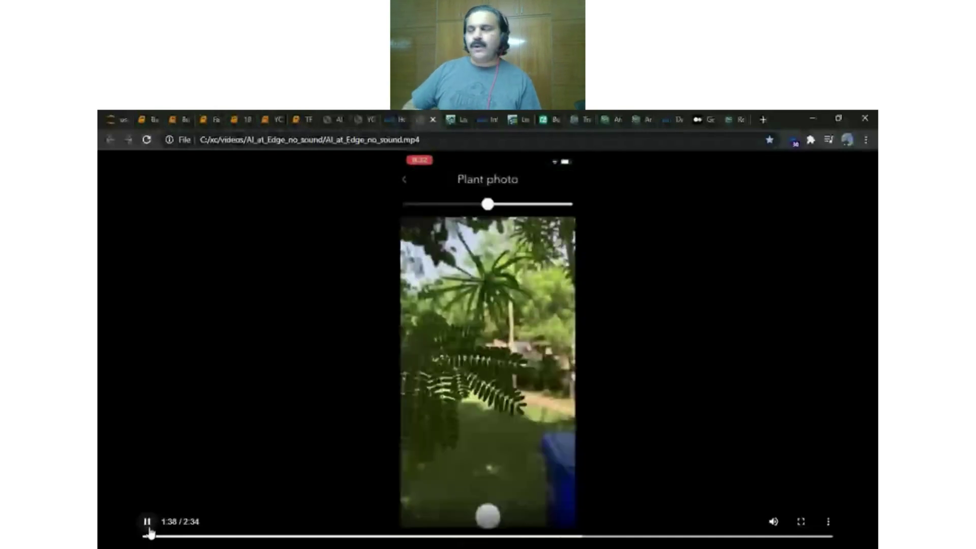
key(Right)
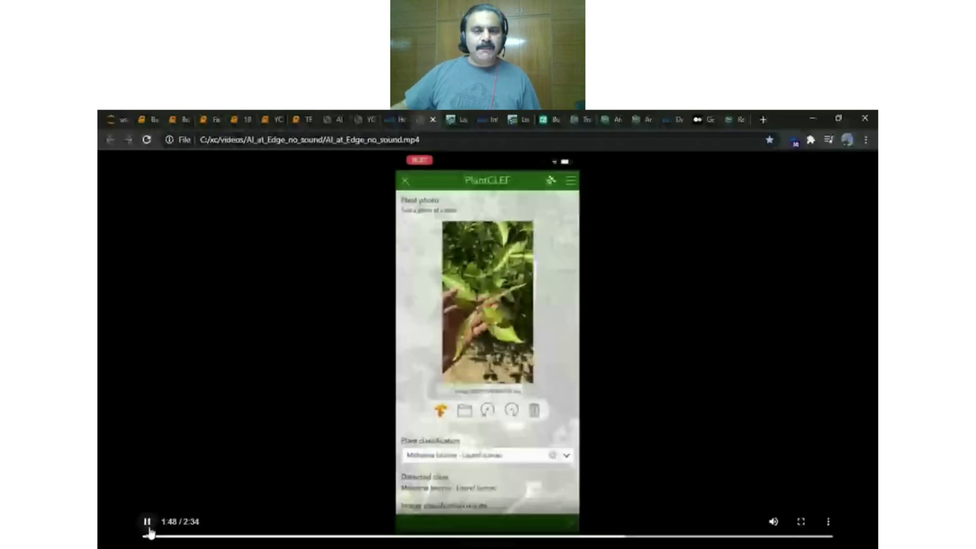
key(Right)
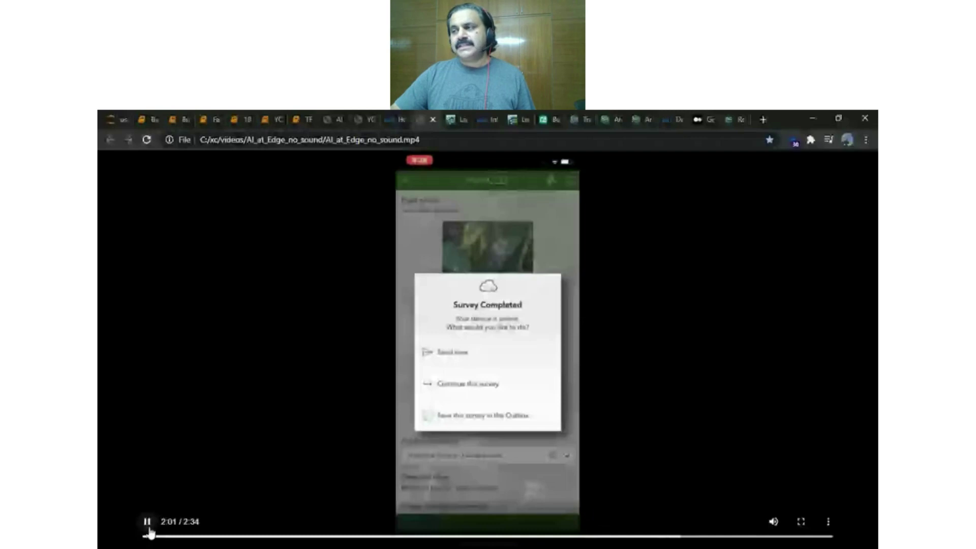
key(Right)
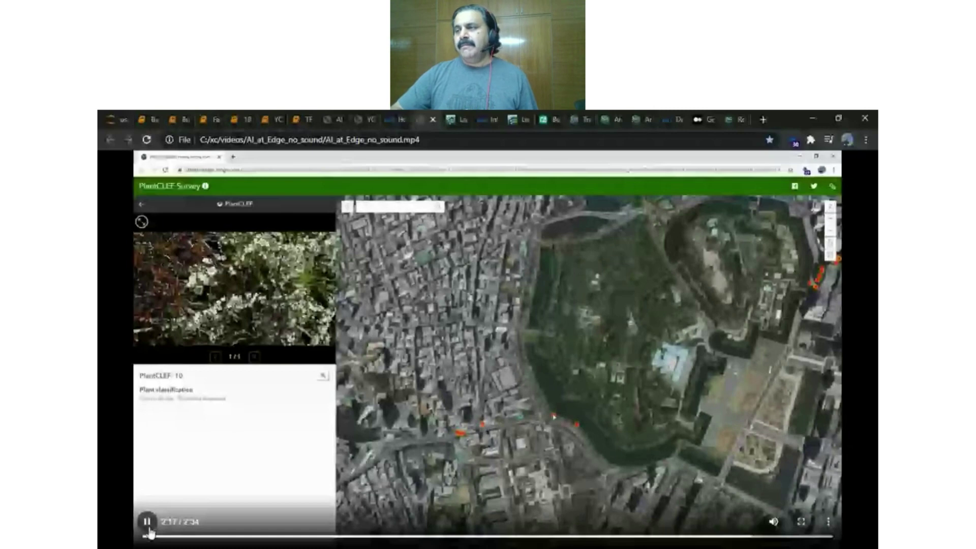
click(452, 121)
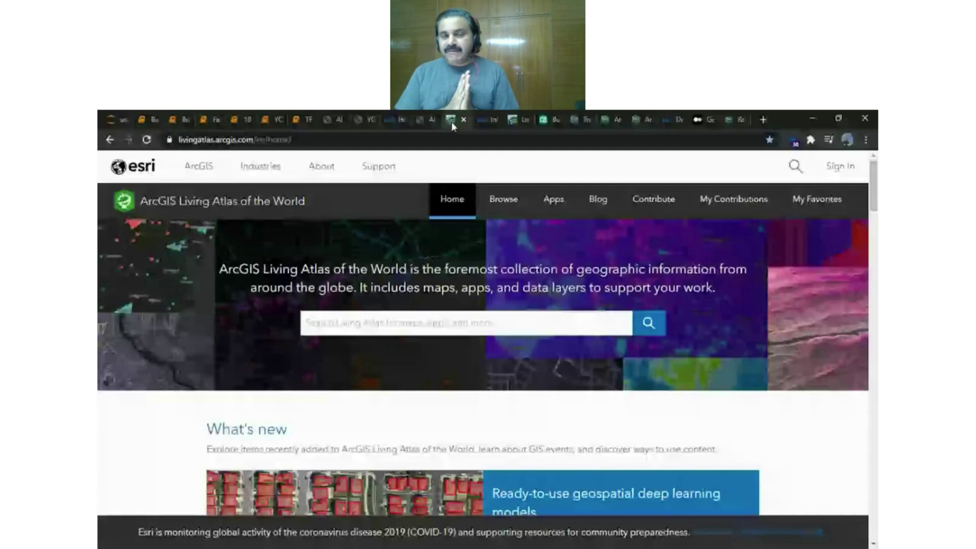
Scroll to What's new, view the deep learning package list, then open the Building Footprint Extraction story map.
scroll(492, 322, down, 3)
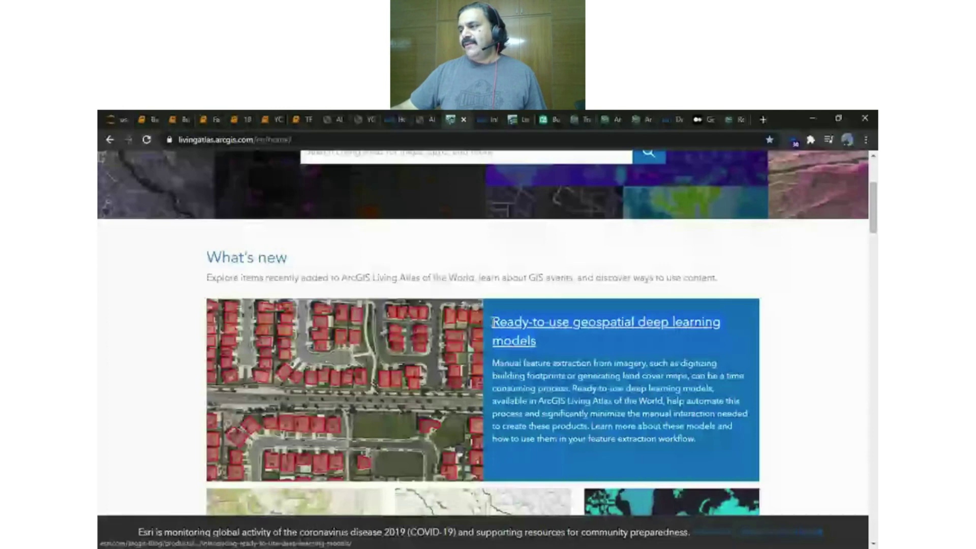
key(ctrl+Tab)
key(ctrl+Tab)
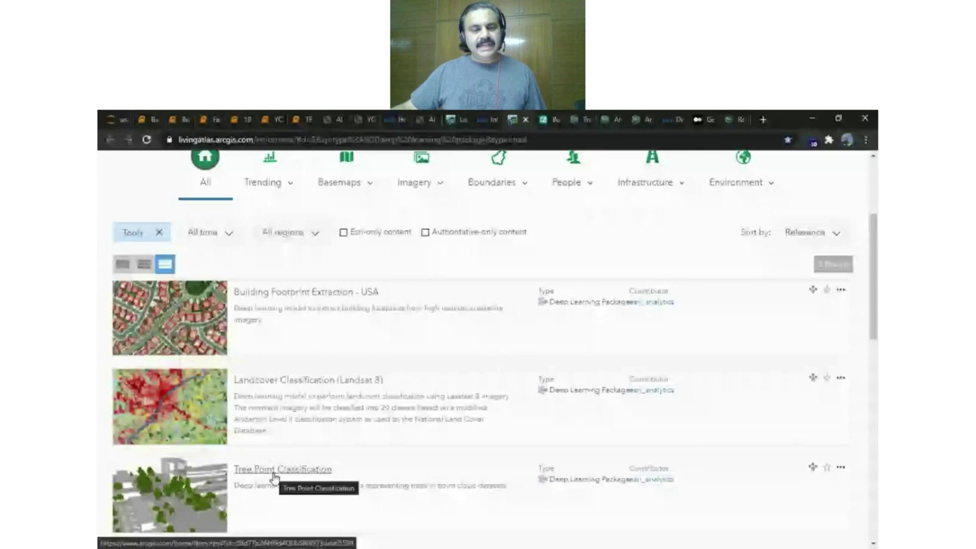
click(543, 127)
Show the Lake Elsinore, Perris Valley and Palm Island, Dubai footprint detections, then open Tree Point Classification.
click(284, 296)
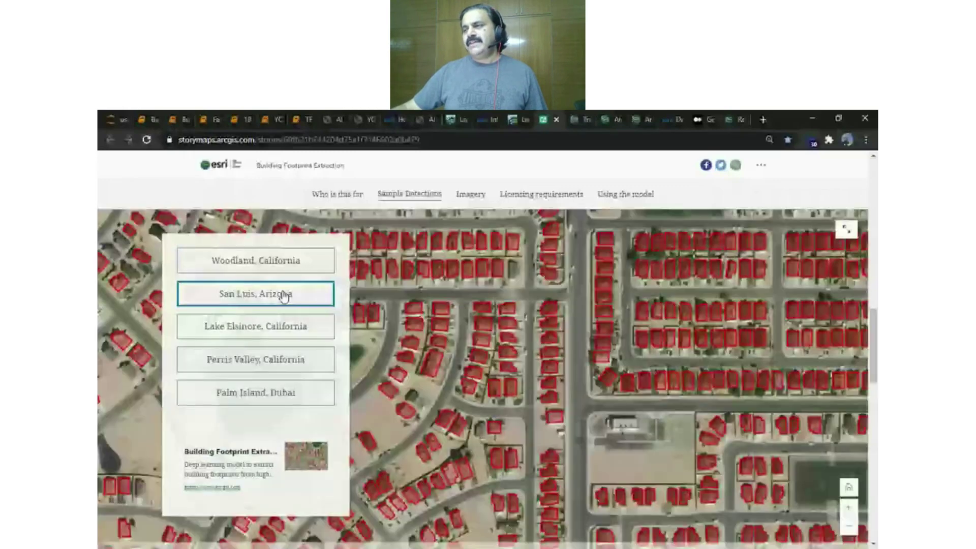
click(298, 336)
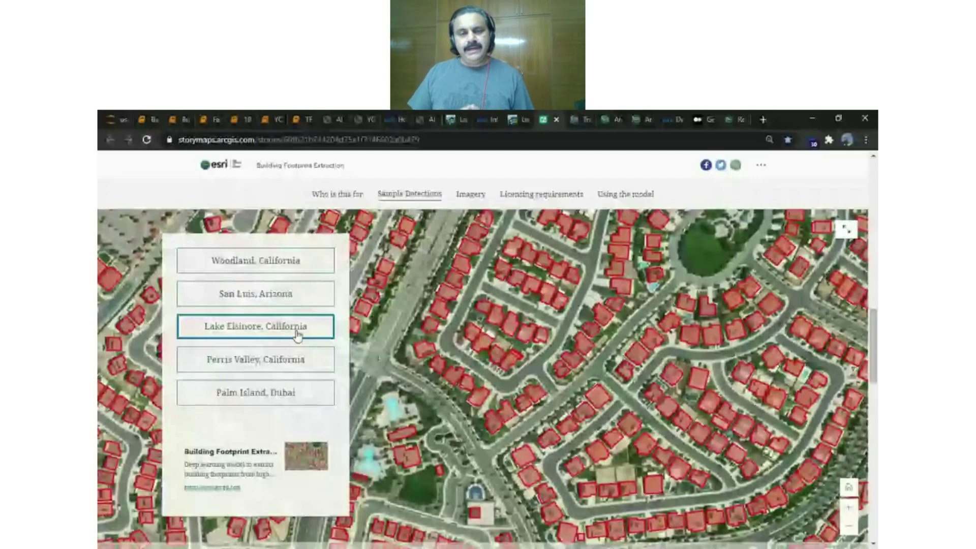
click(286, 359)
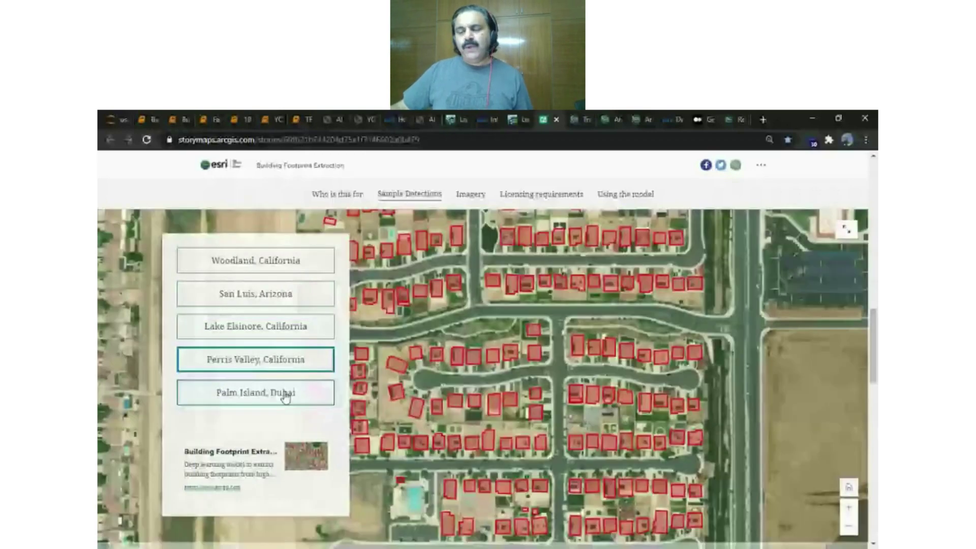
click(285, 396)
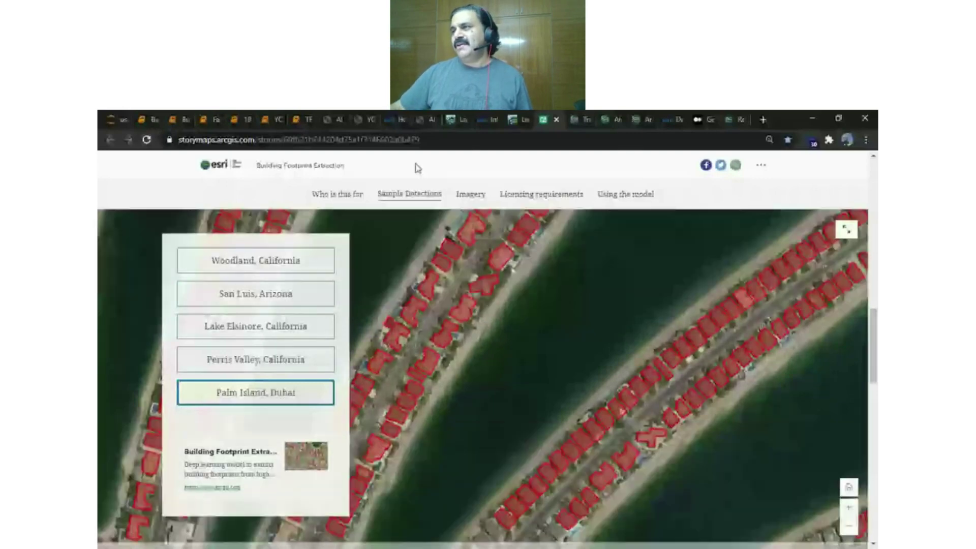
click(573, 121)
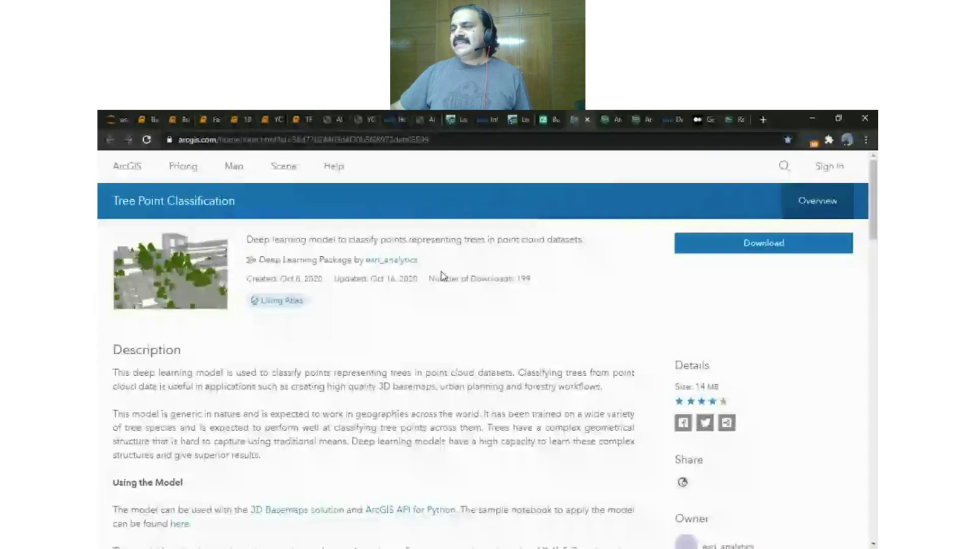
In the Model Results scene, view the UK - Urban and Finland - Urban tree points, tilted low.
key(ctrl+Tab)
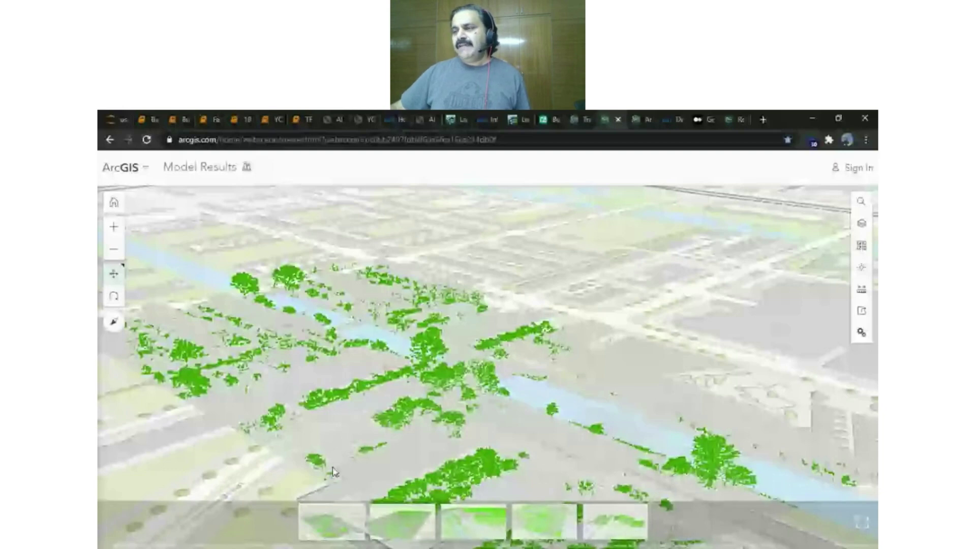
drag(334, 472, 423, 421)
scroll(526, 444, up, 5)
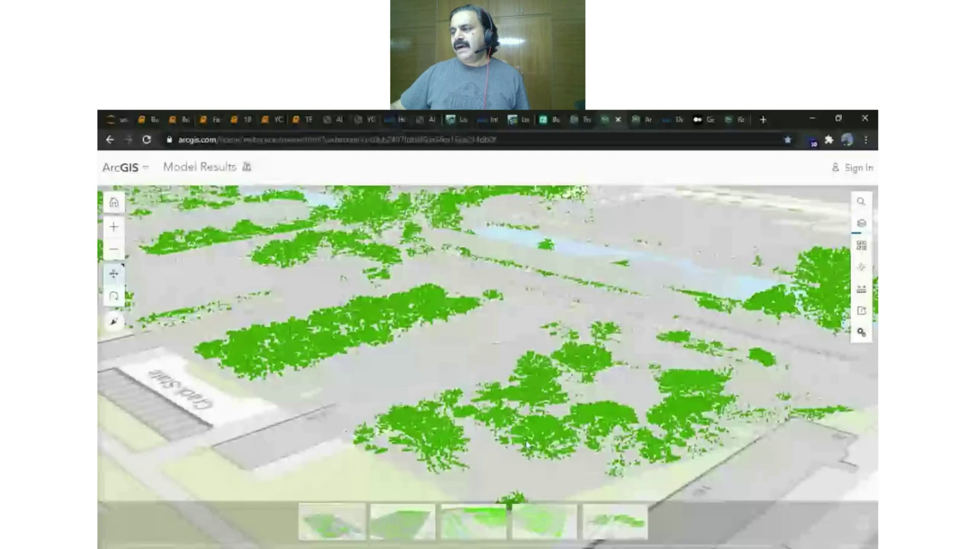
click(413, 526)
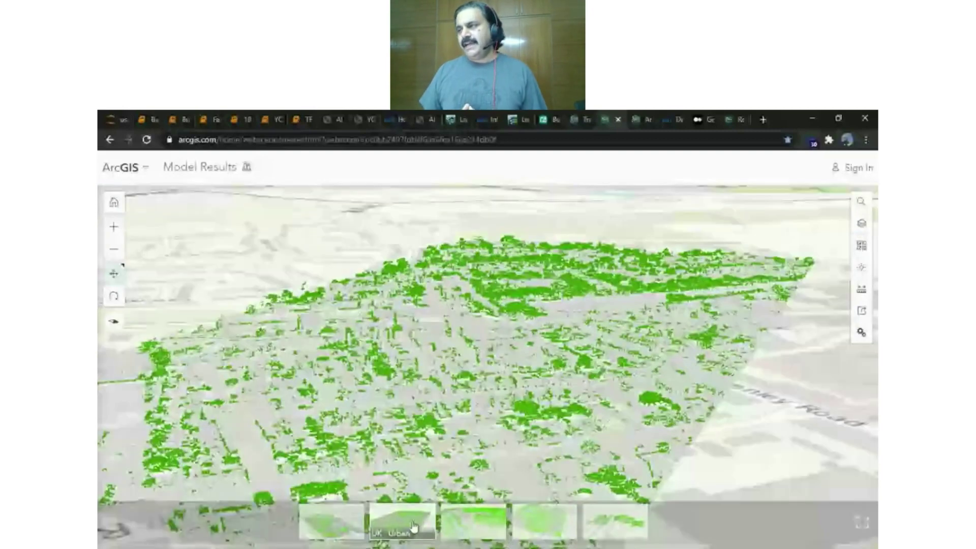
click(475, 524)
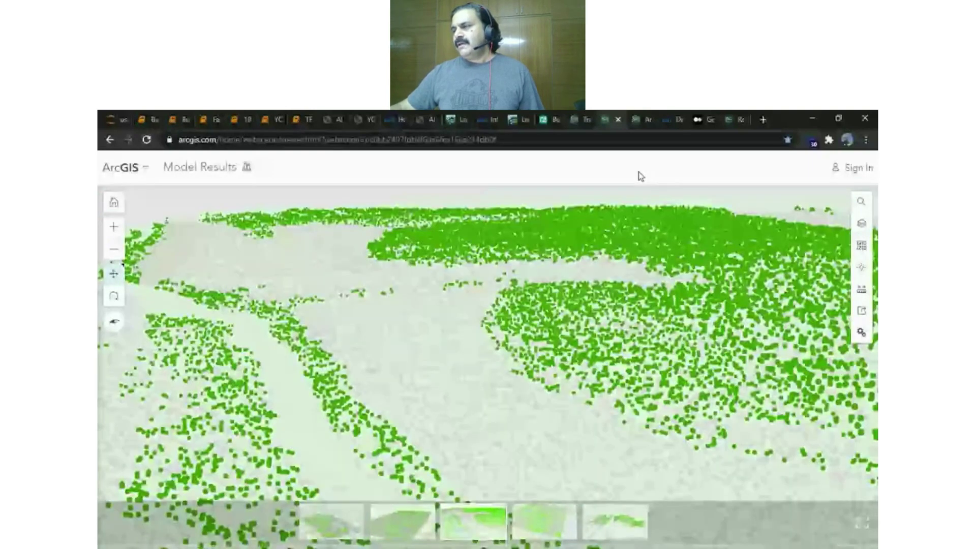
drag(625, 397, 534, 376)
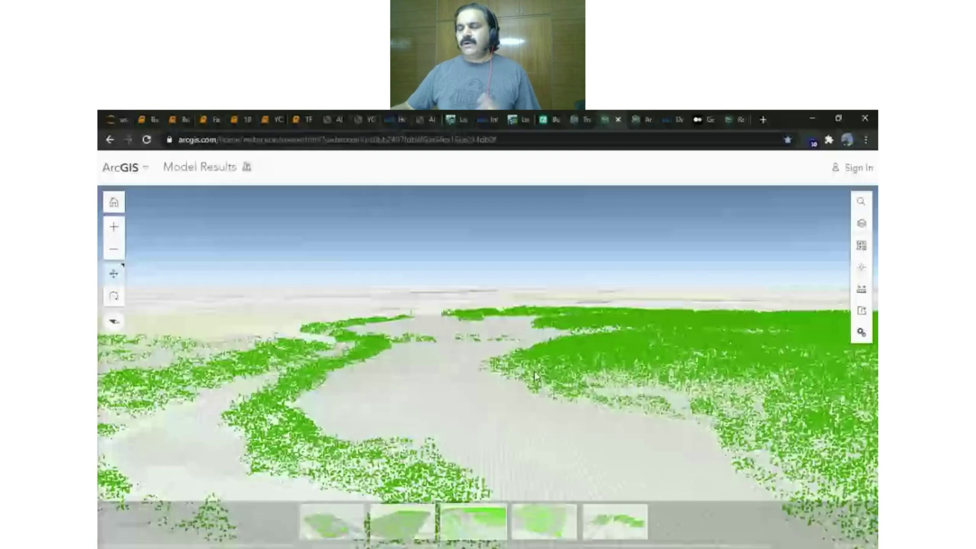
Open the Point Cloud Classification scene and view the textured mesh and classified building and tree points.
click(634, 124)
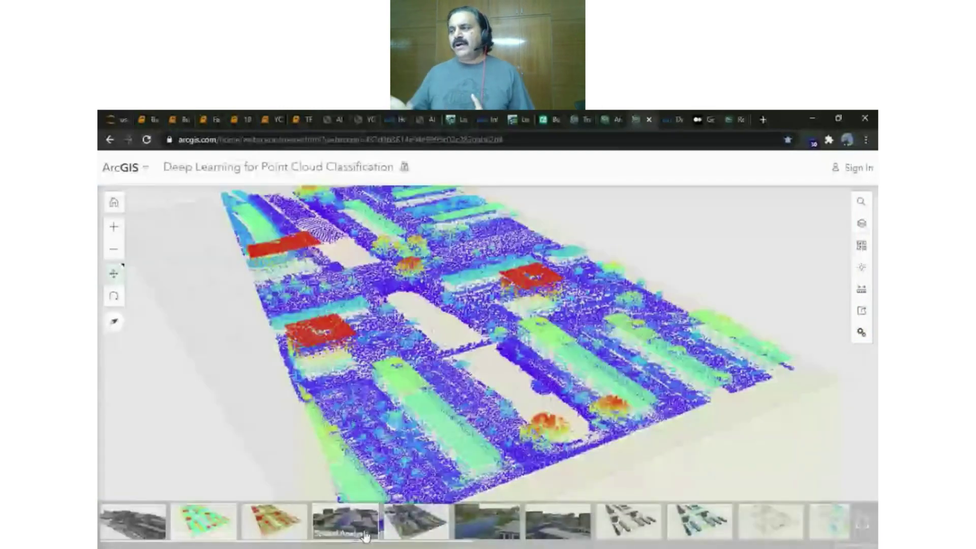
click(145, 526)
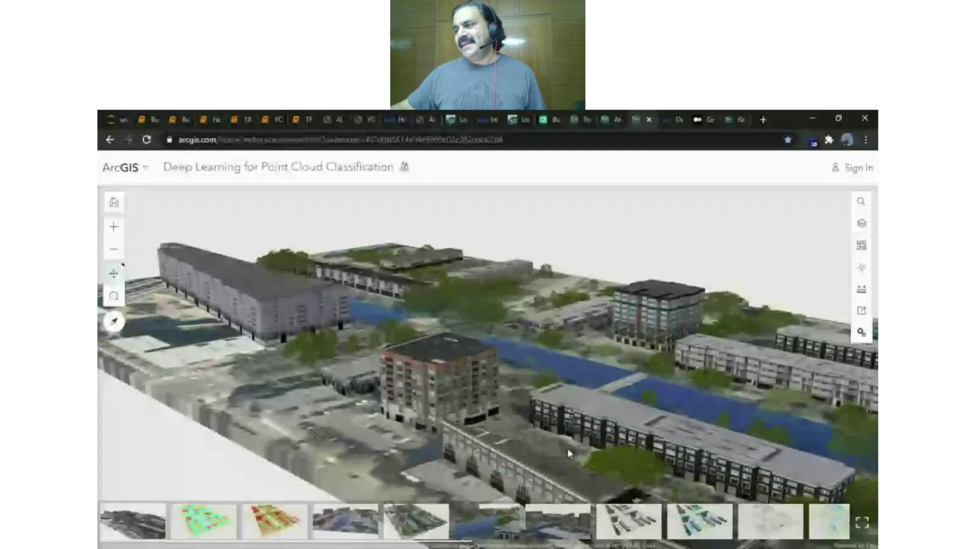
click(279, 525)
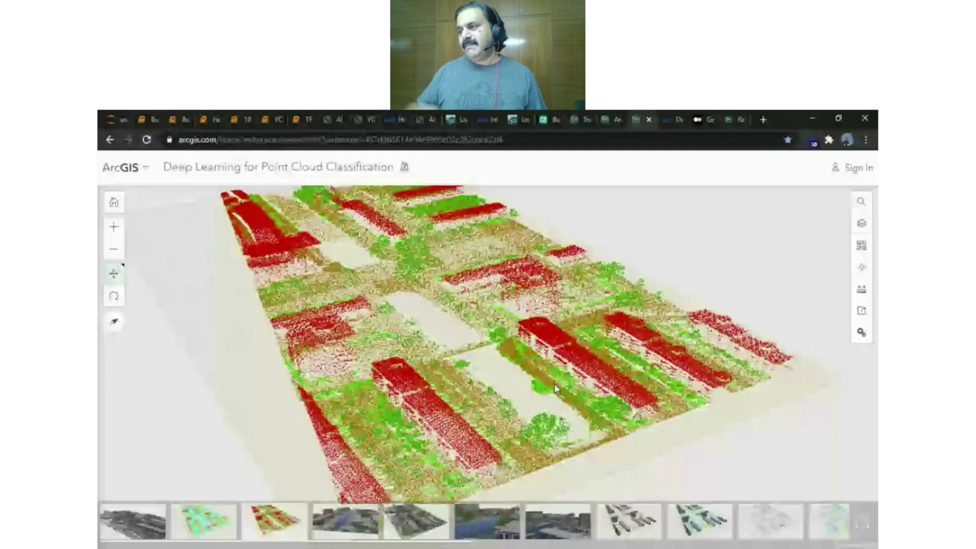
drag(556, 389, 501, 406)
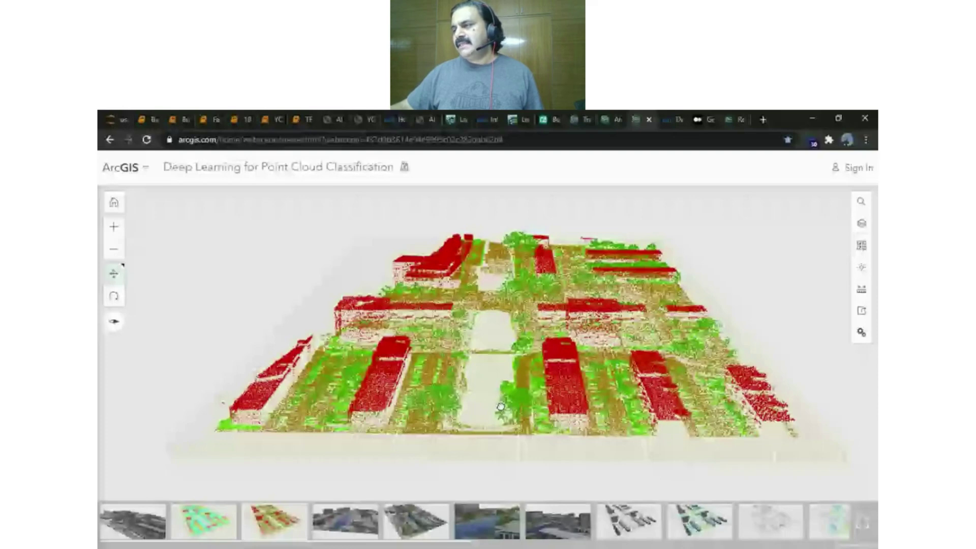
drag(501, 407, 543, 395)
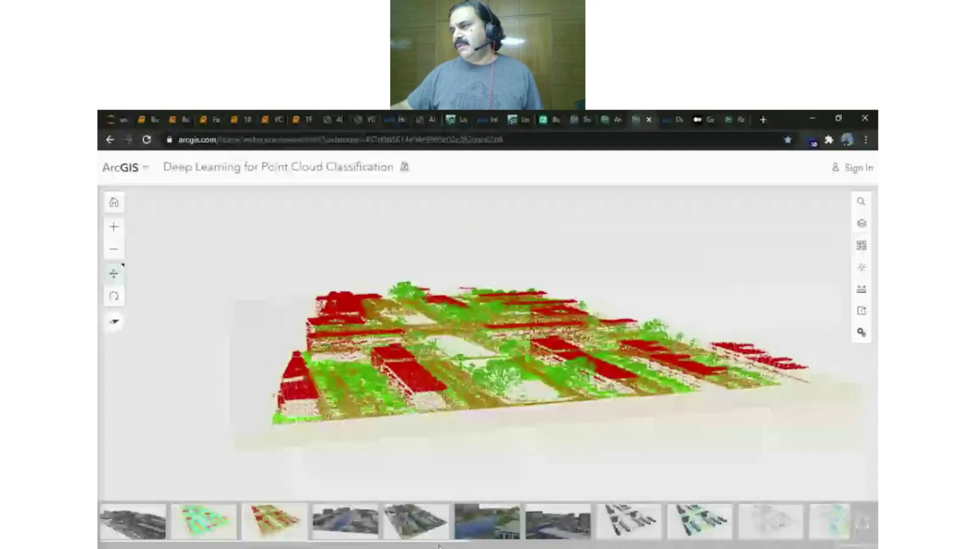
Tour the Spatial Analysis, End Result and Close up views of the scene.
click(355, 521)
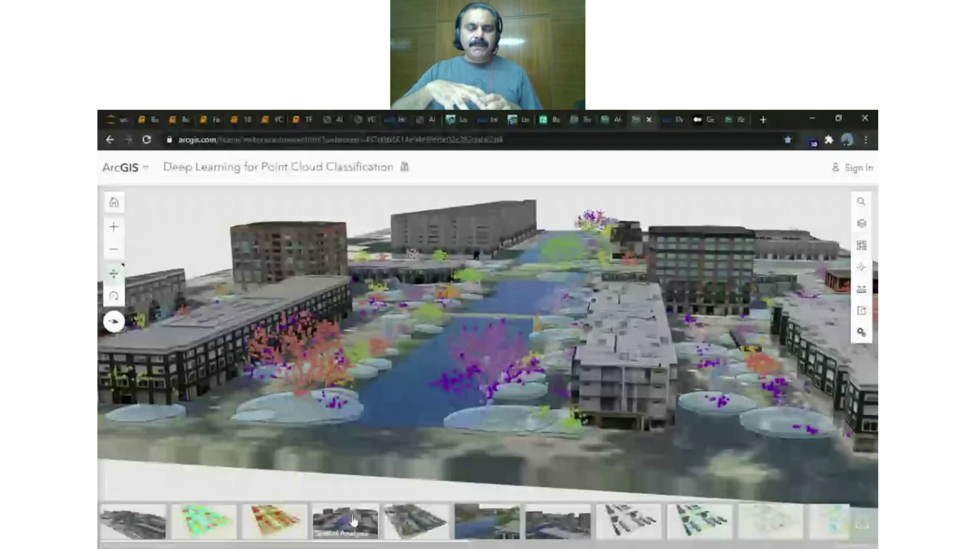
click(396, 518)
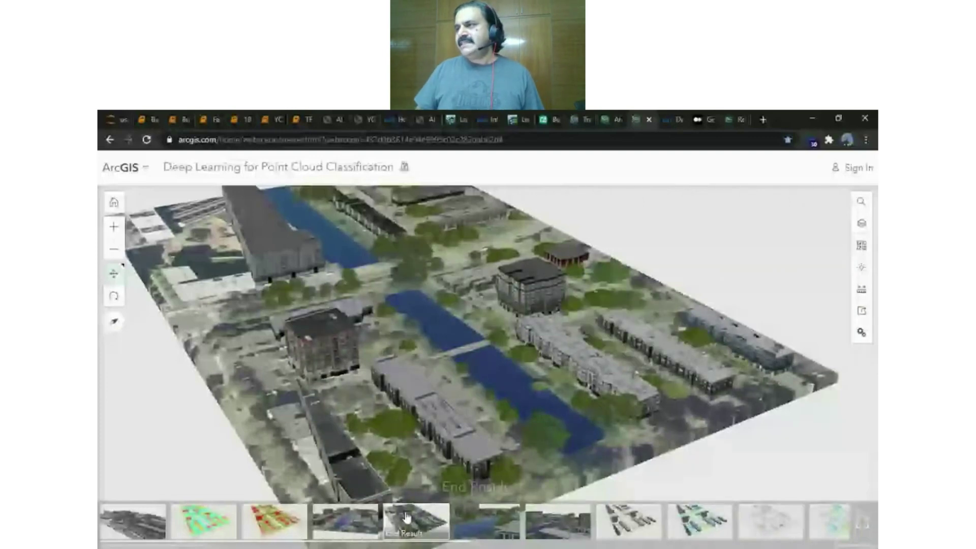
click(480, 528)
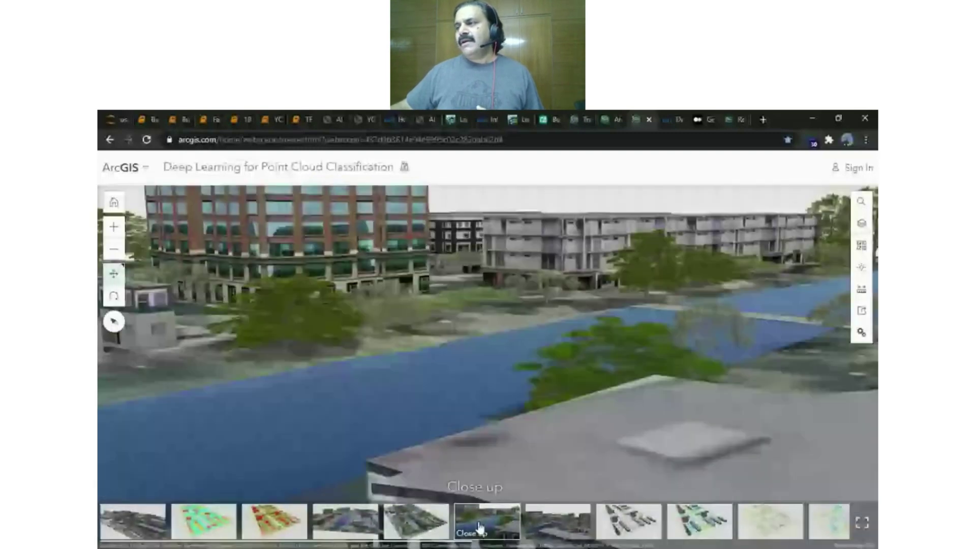
click(861, 224)
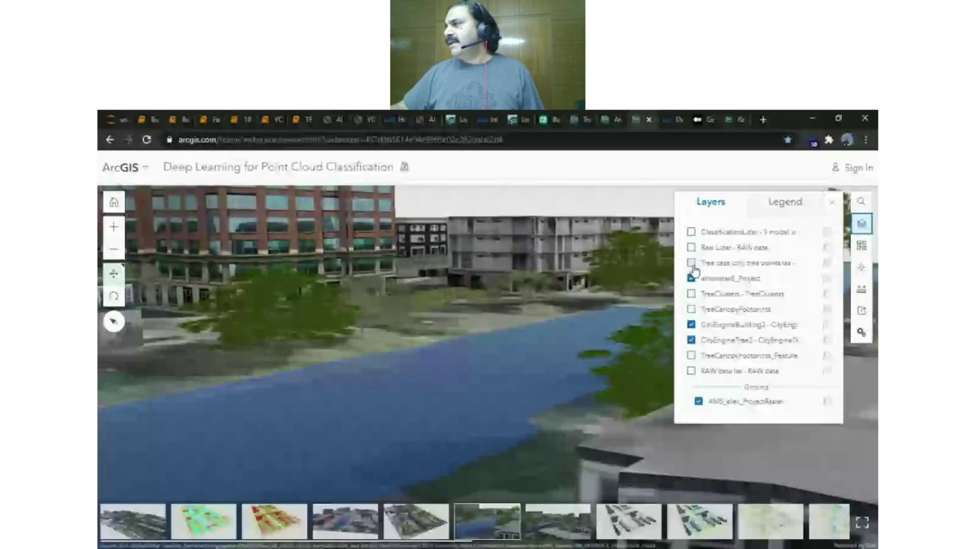
Turn on the tree-only points layer, pan along the river, then open the arcgis.learn blog post.
click(691, 264)
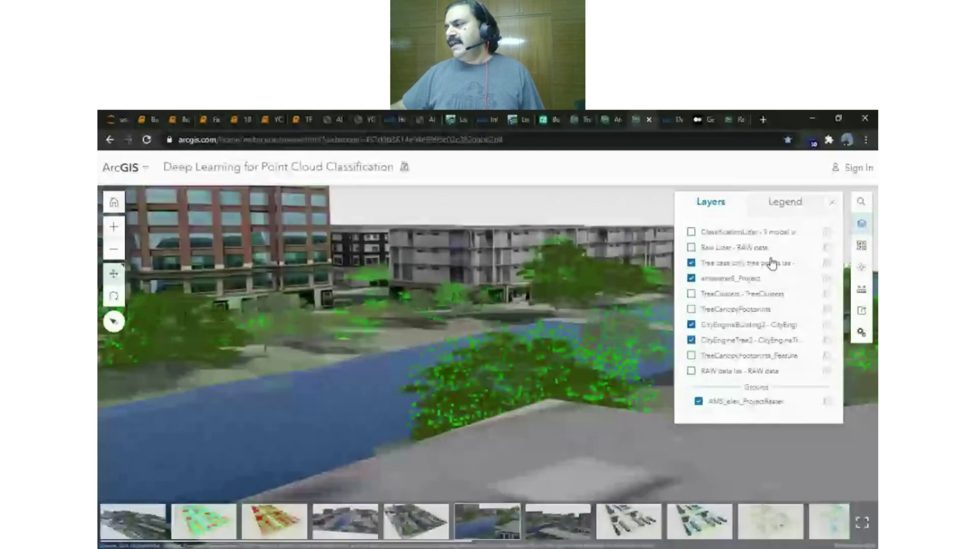
key(Escape)
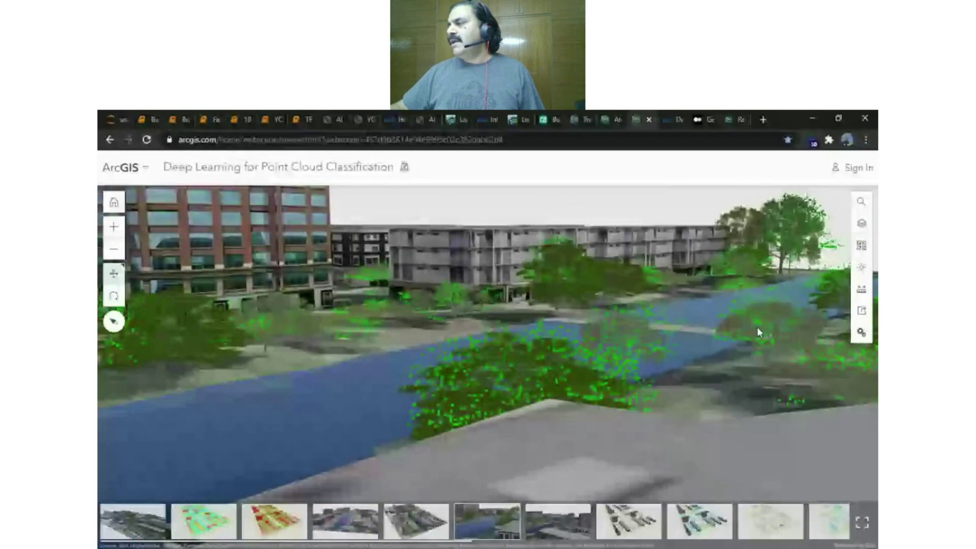
drag(757, 333, 447, 397)
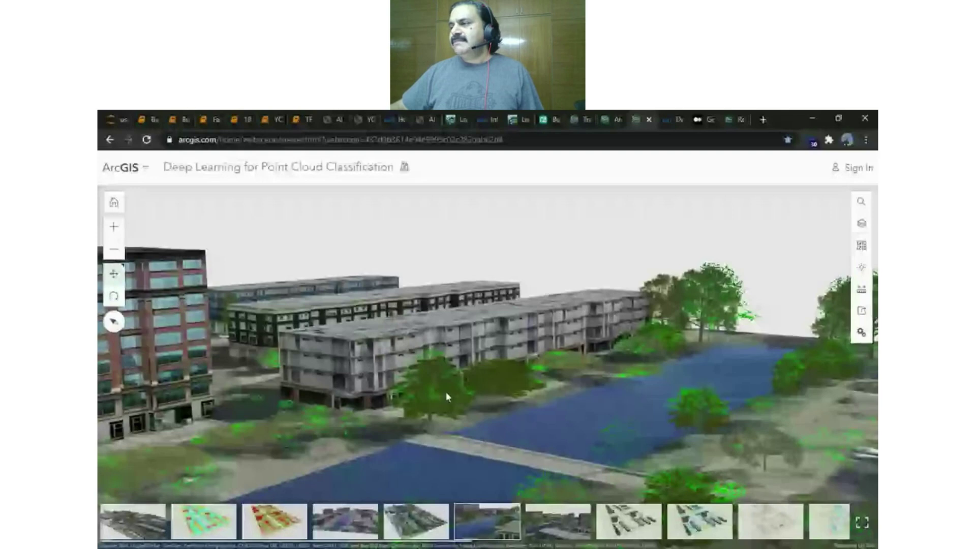
click(669, 121)
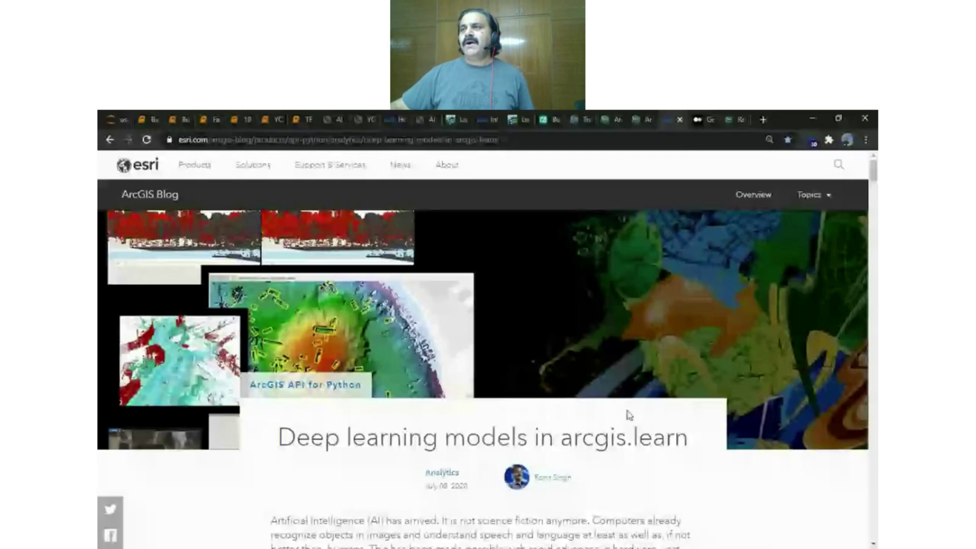
Switch from the arcgis.learn blog post to the Medium GeoAI publication tab.
scroll(629, 415, down, 1)
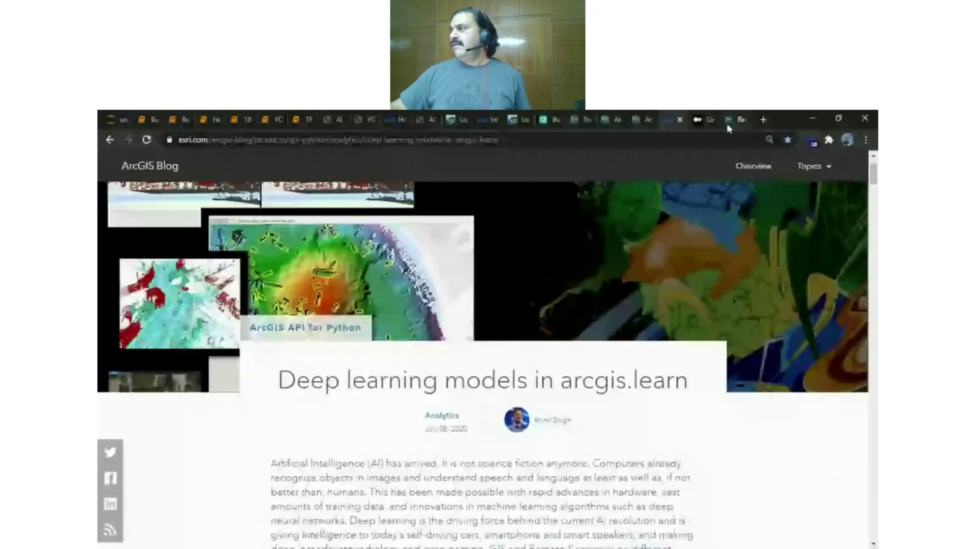
click(704, 119)
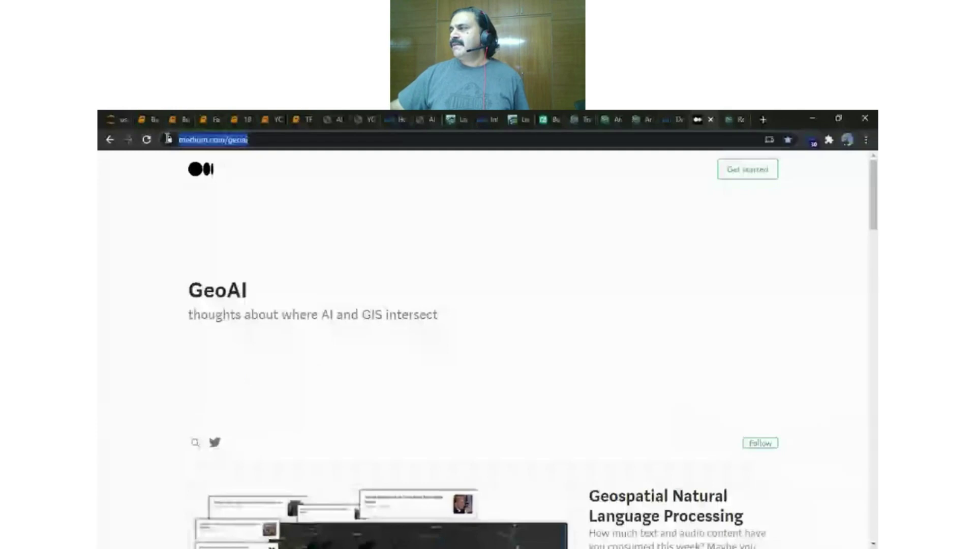